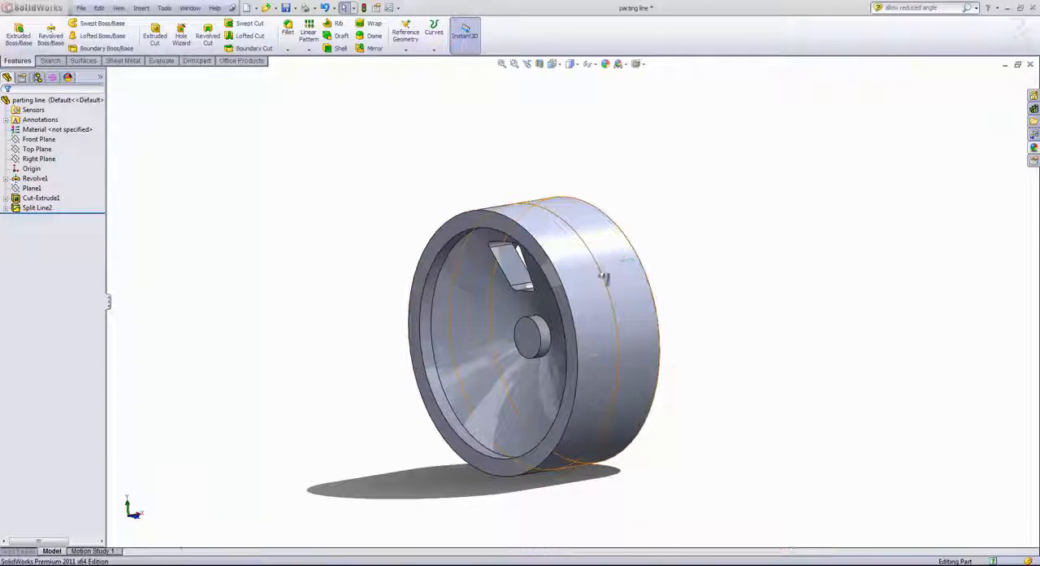
- Apply a 3-degree parting line draft to the wheel's front outer band, using the front rim face as pull direction and the split edge as parting line
left_click(605, 273)
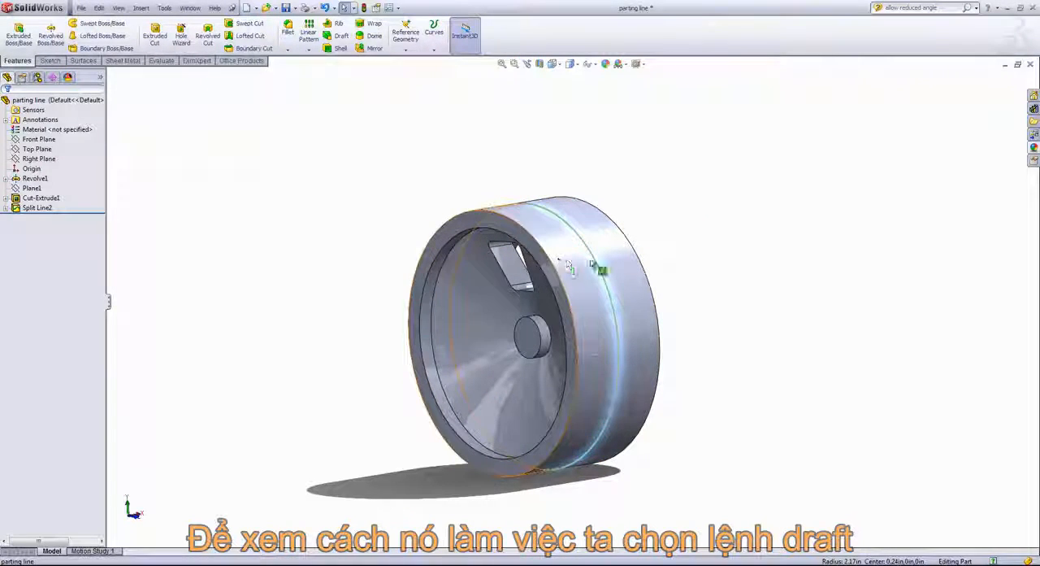
left_click(737, 245)
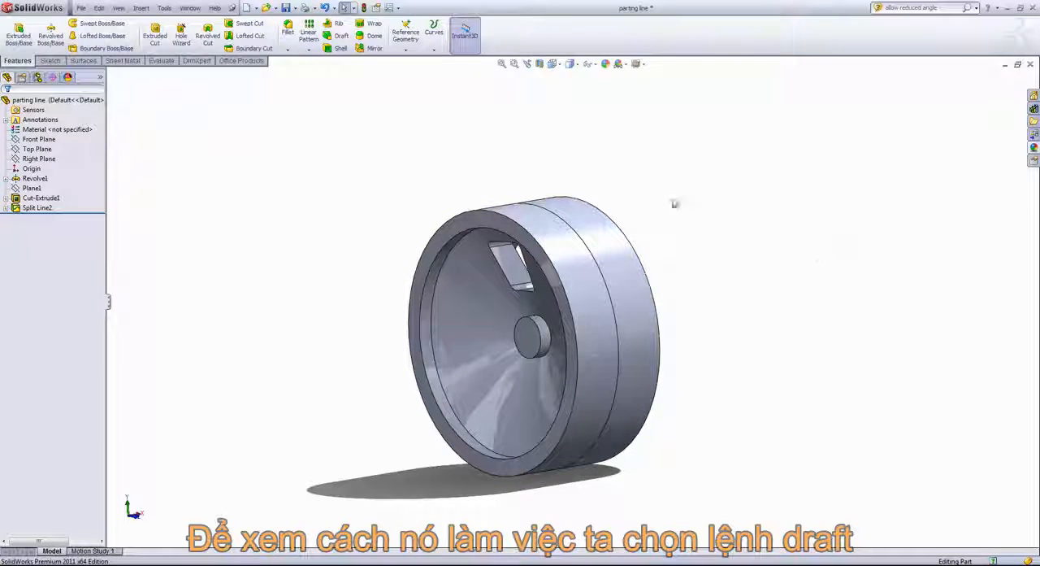
left_click(339, 38)
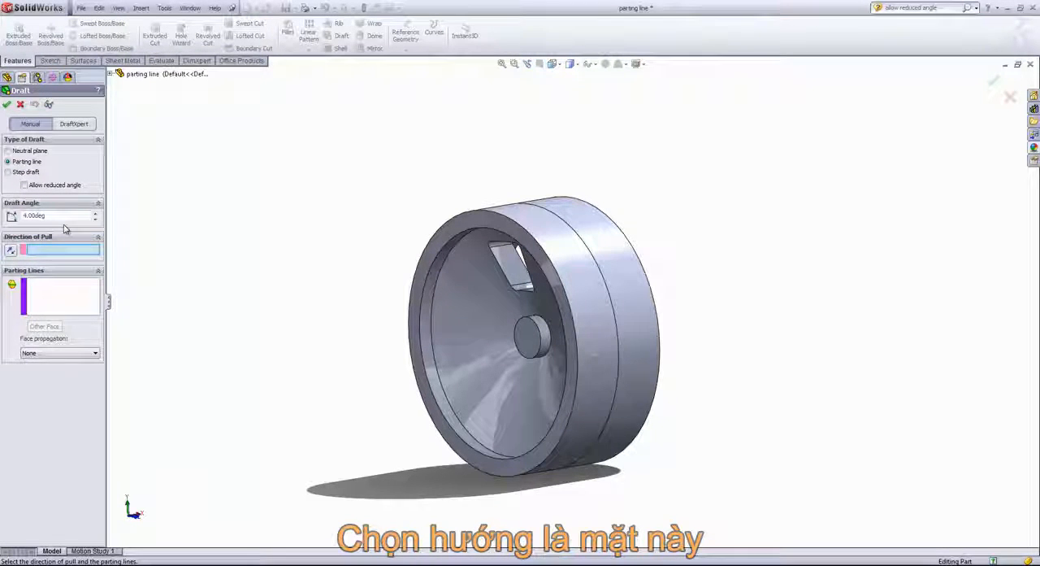
left_click(476, 220)
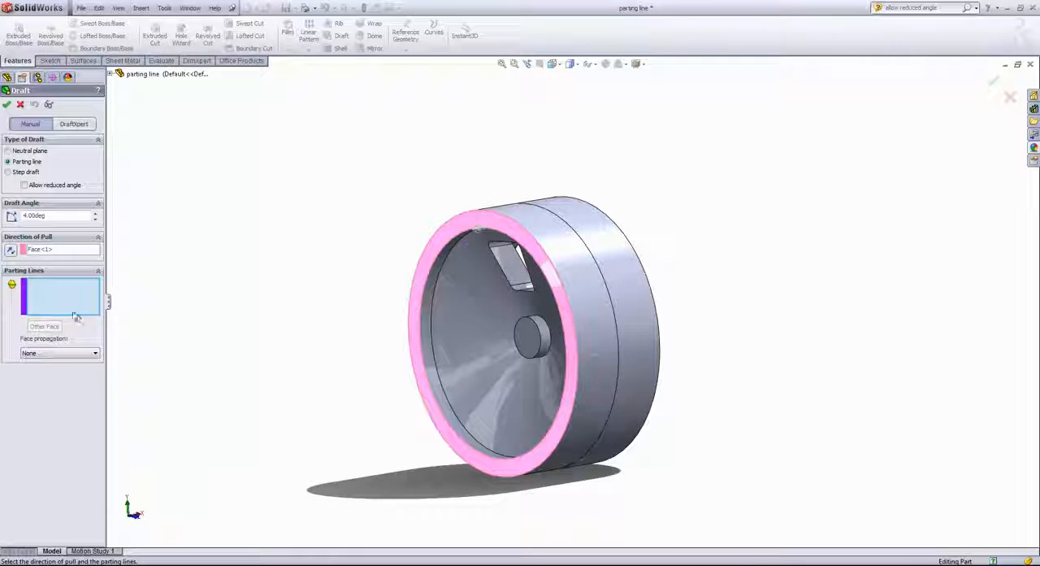
left_click(578, 240)
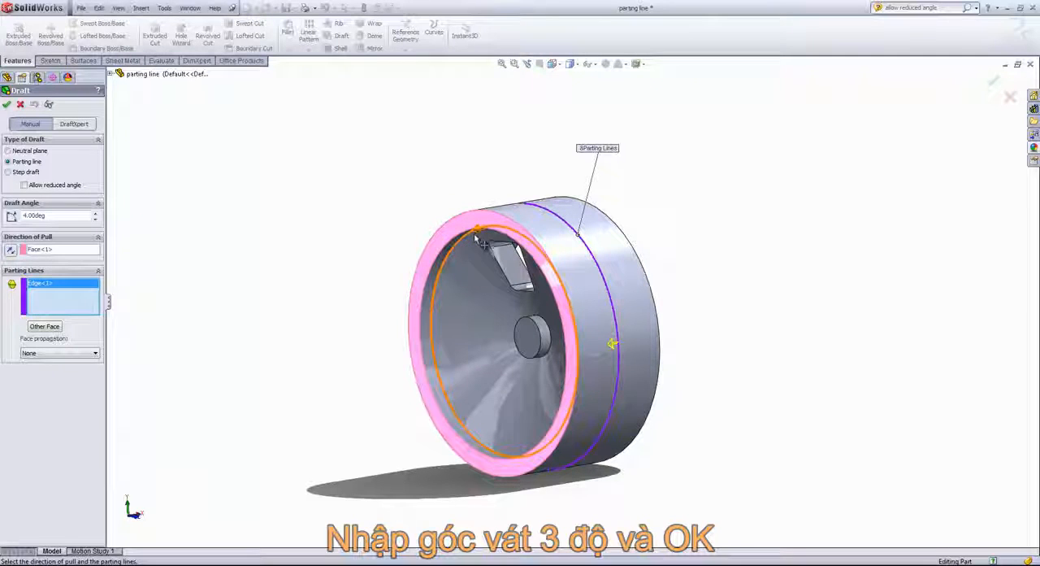
mouse_move(366, 230)
middle_mouse_down()
mouse_move(349, 230)
mouse_move(367, 248)
middle_mouse_up()
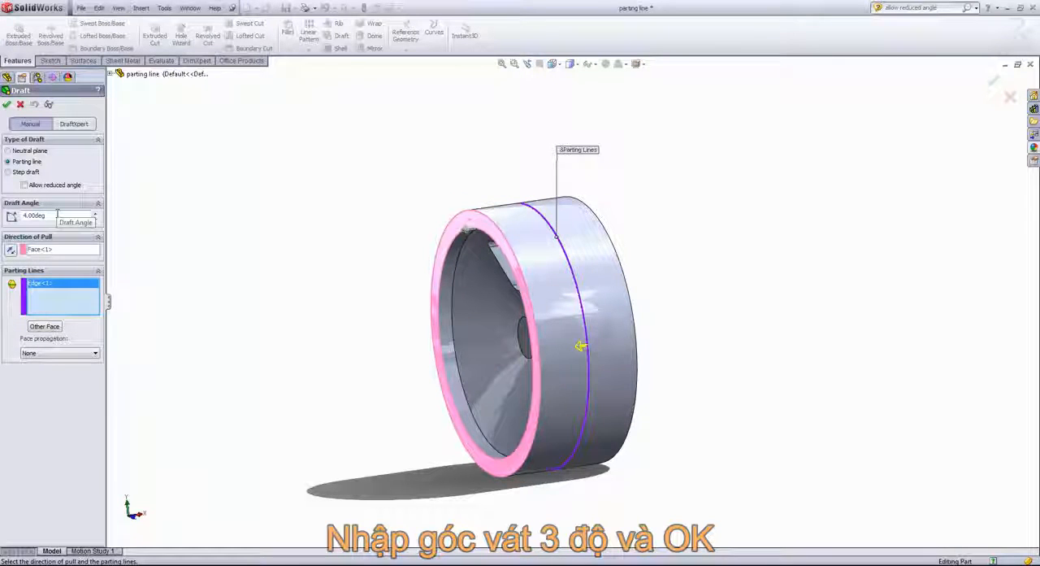
type("3")
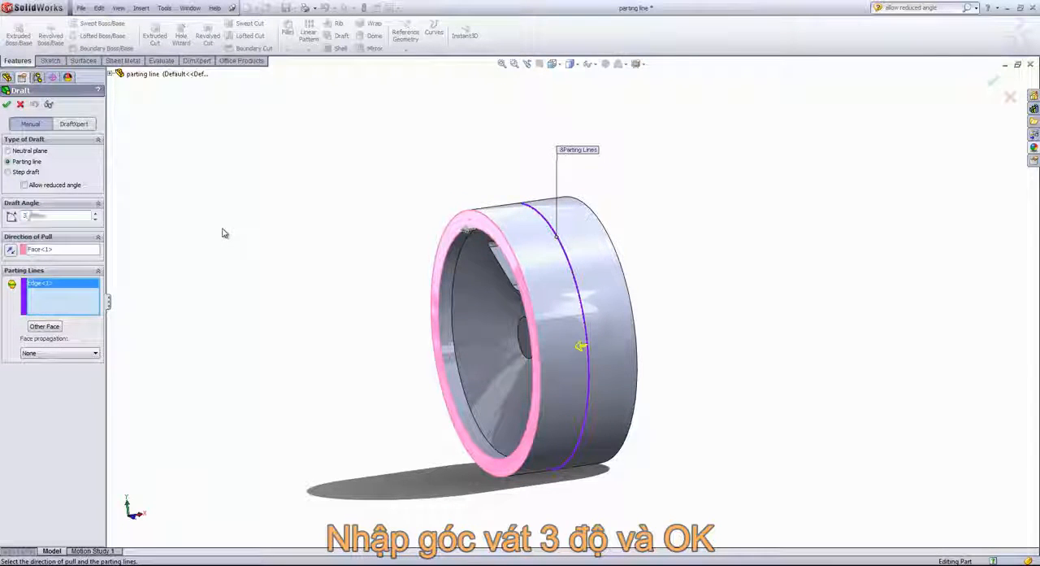
left_click(7, 106)
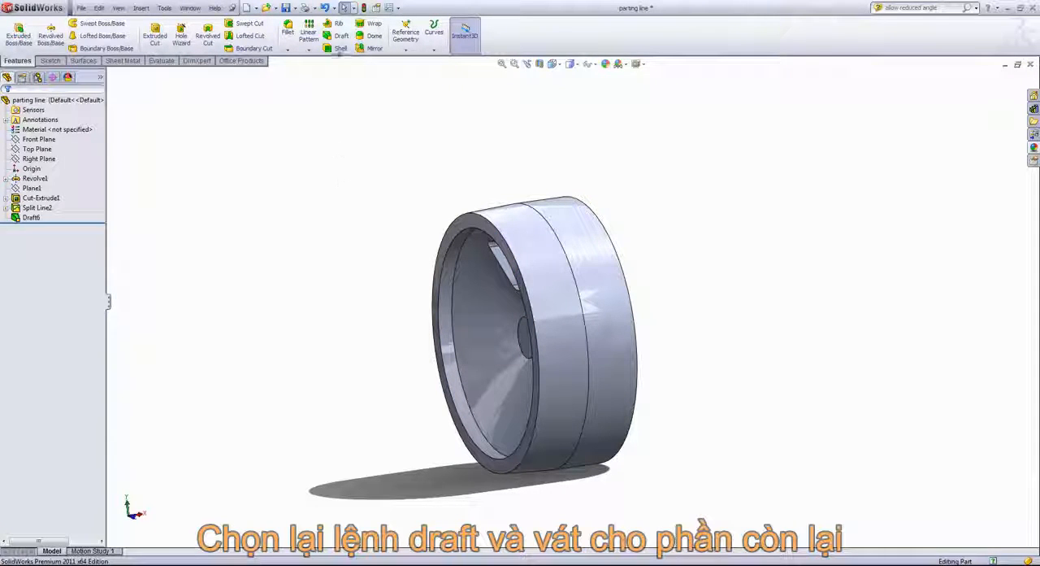
- Draft the wheel's rear outer band 3 degrees from the same split edge, choosing the other face and reversing the pull from the front rim face
left_click(339, 36)
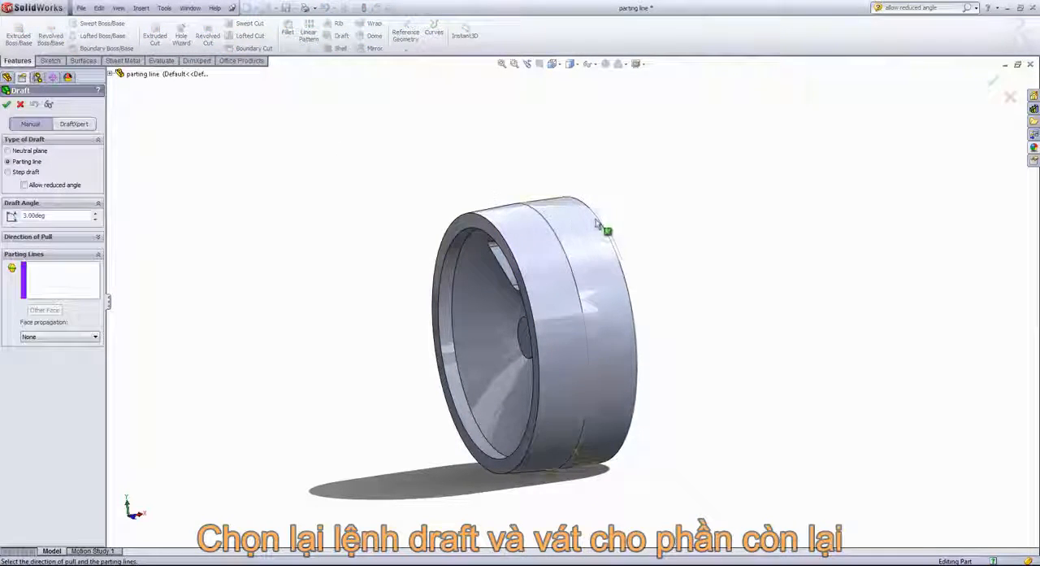
left_click(40, 237)
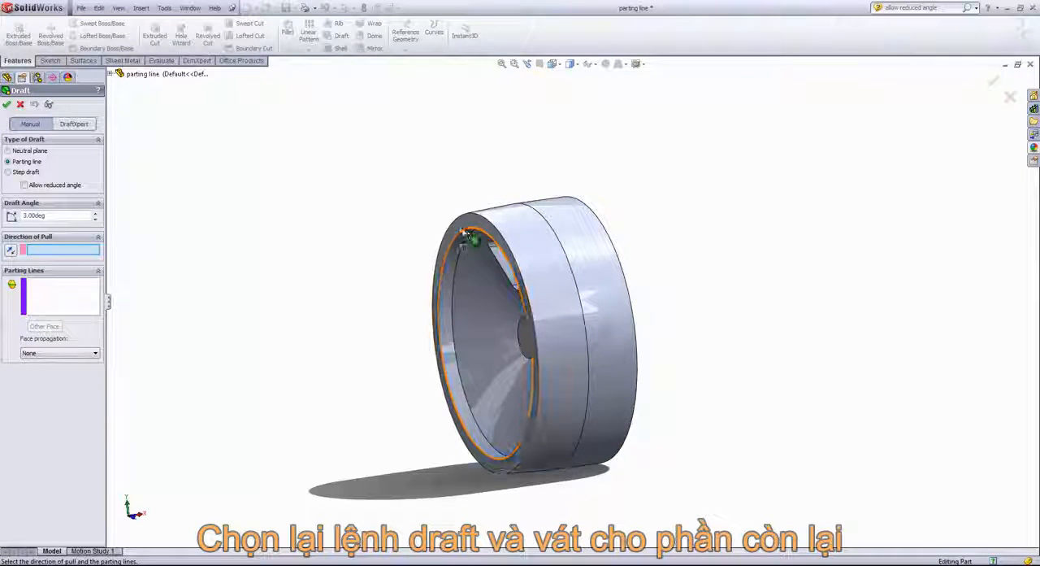
left_click(460, 230)
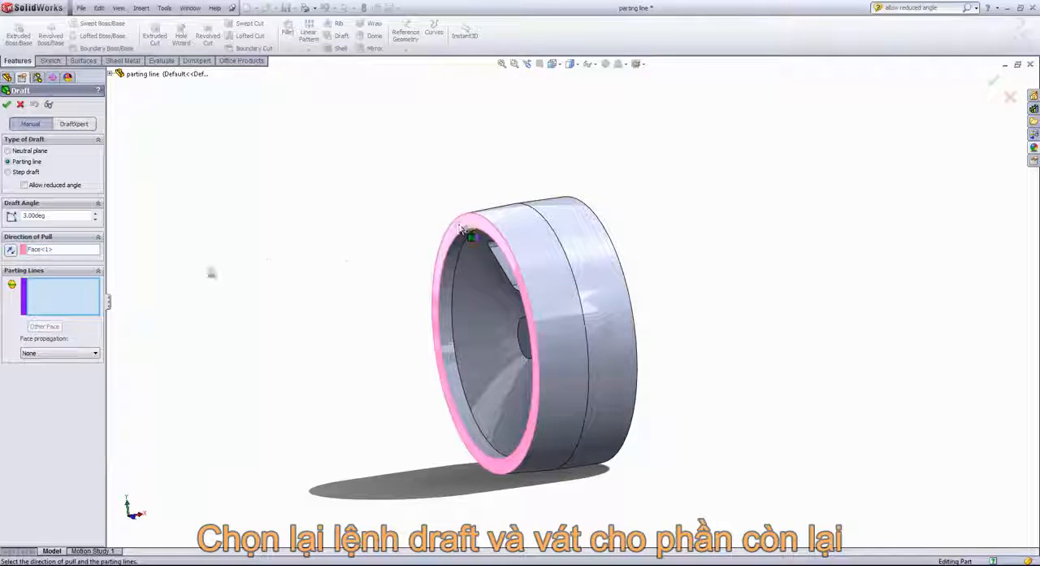
left_click(550, 230)
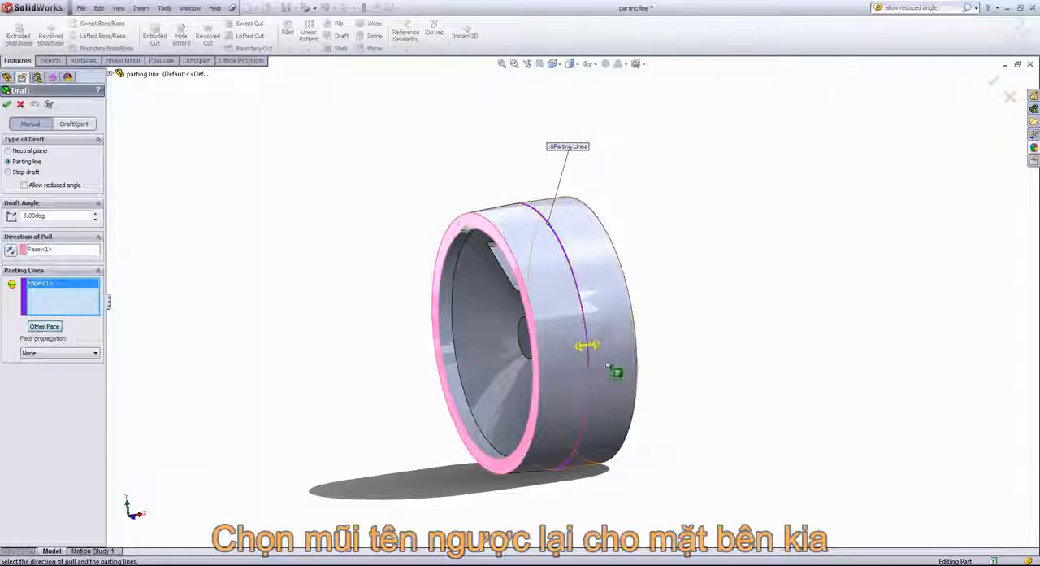
left_click(599, 350)
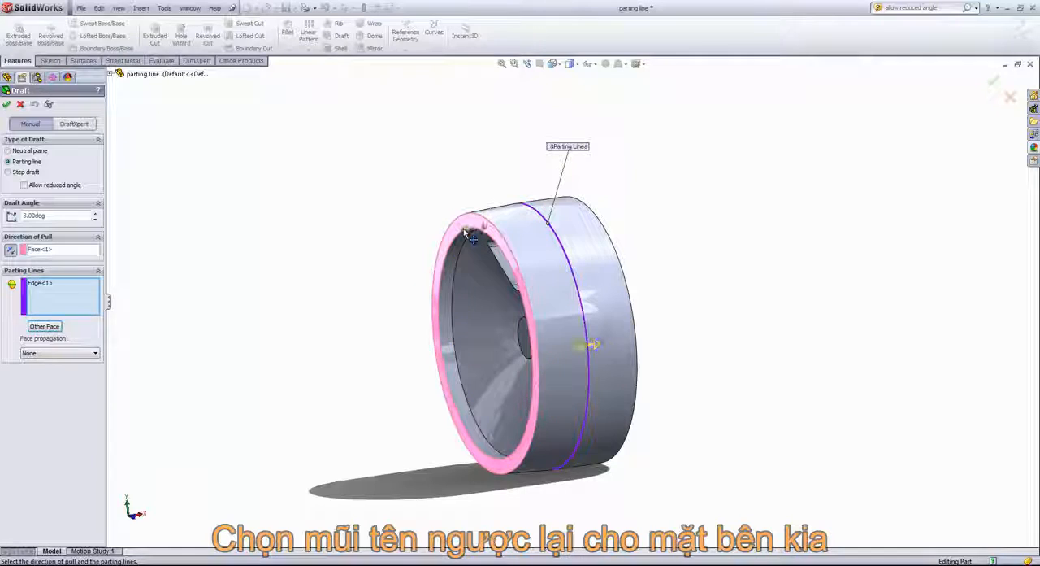
left_click(586, 346)
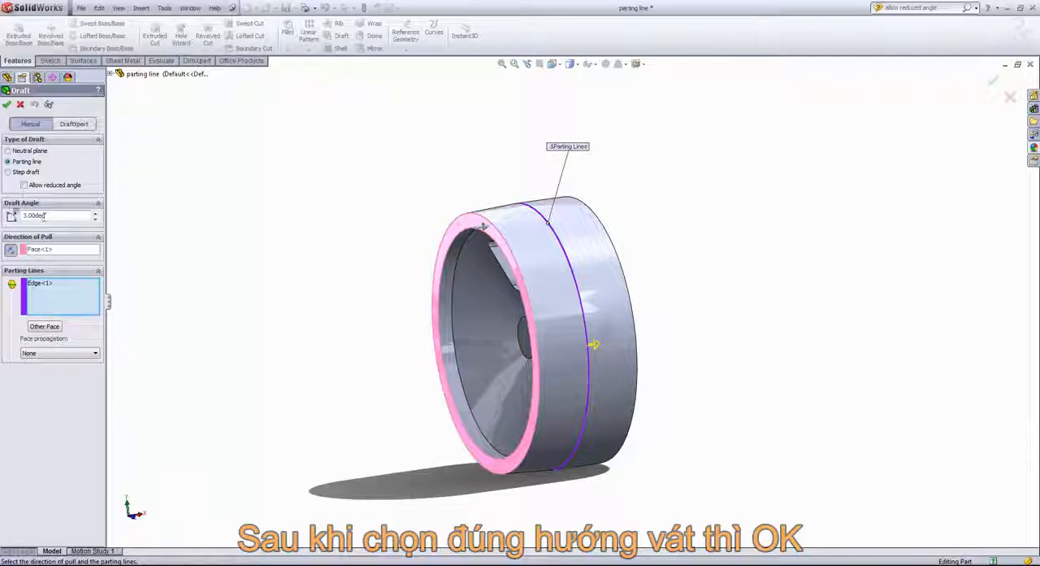
left_click(7, 104)
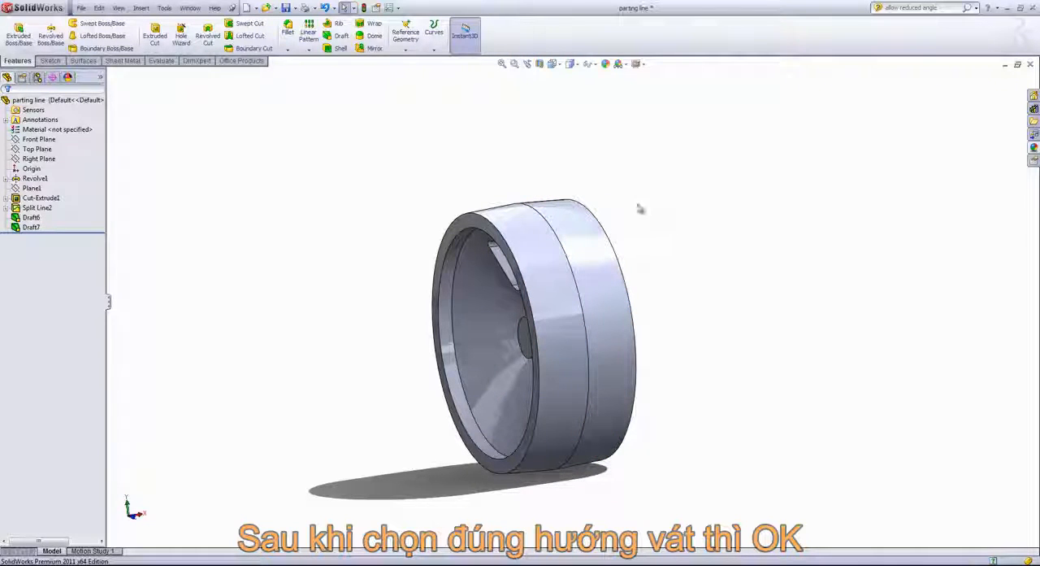
- Edit the rear band's draft and flip its direction of pull
right_click(31, 227)
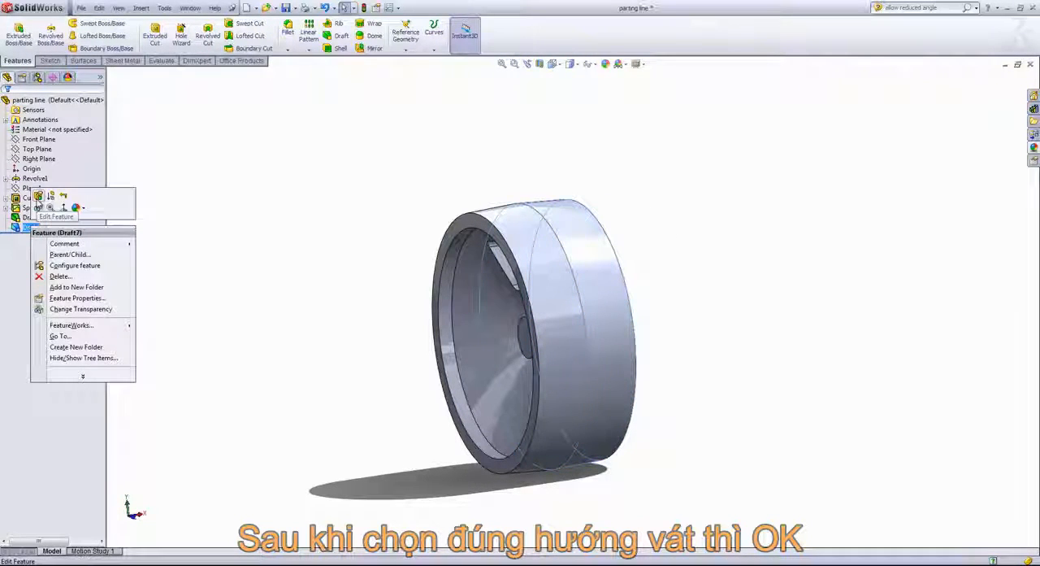
left_click(37, 199)
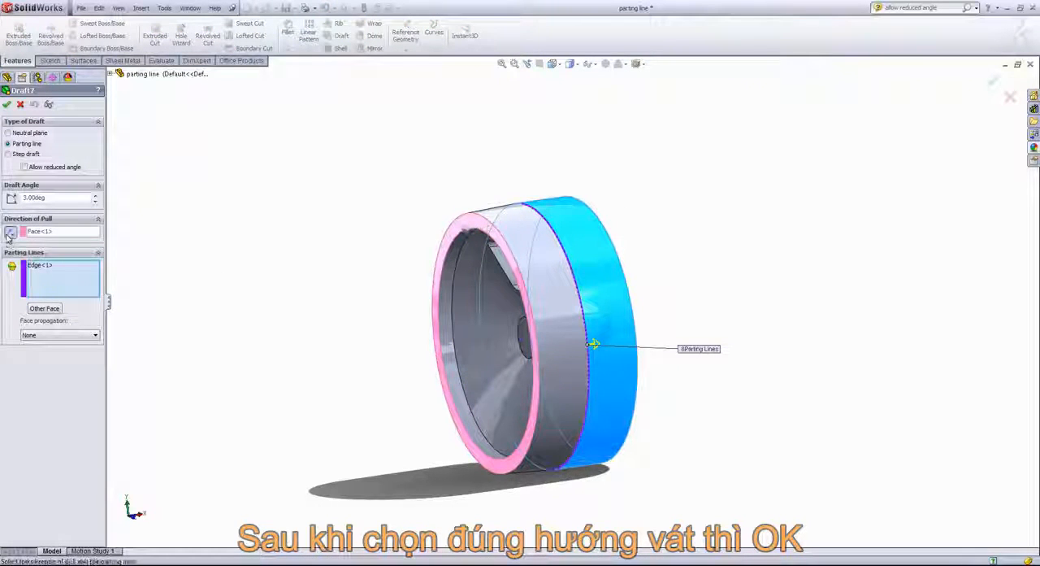
left_click(6, 104)
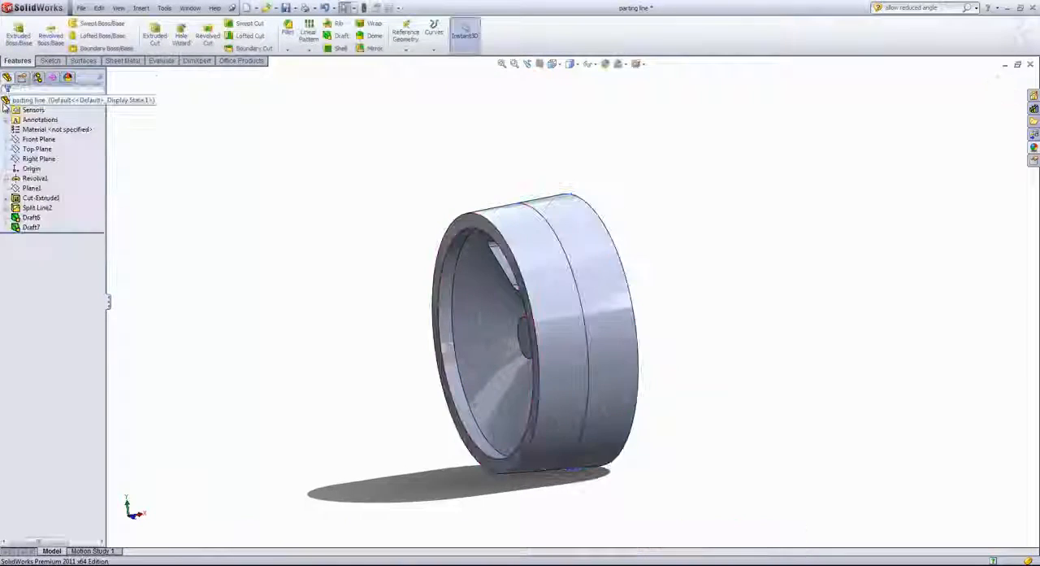
- Create a reference point at the center of the lower inner face of the wheel's window cutout
mouse_move(448, 185)
middle_mouse_down()
mouse_move(415, 167)
mouse_move(488, 179)
middle_mouse_up()
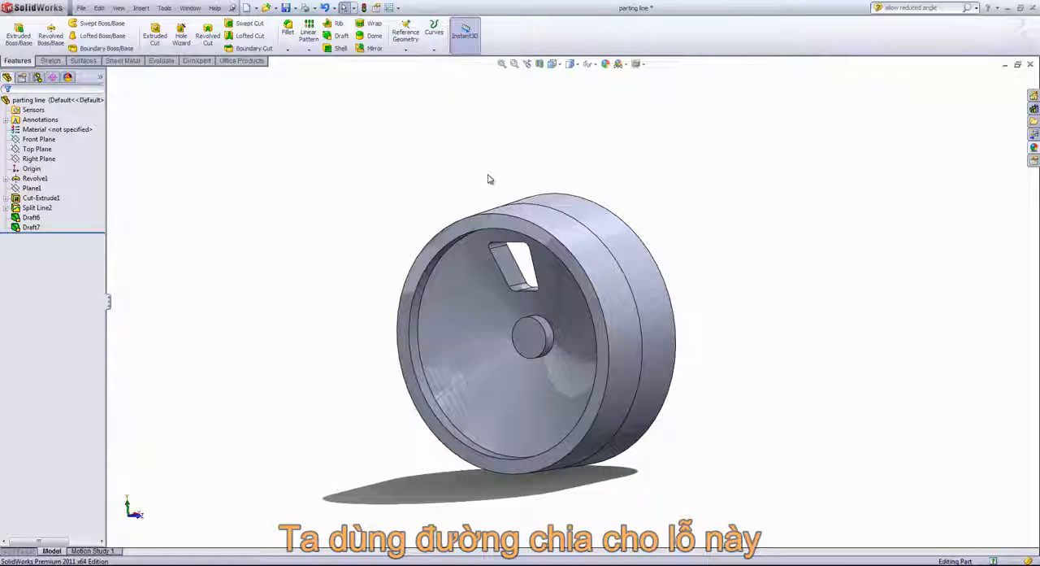
scroll(526, 278, "down", 5)
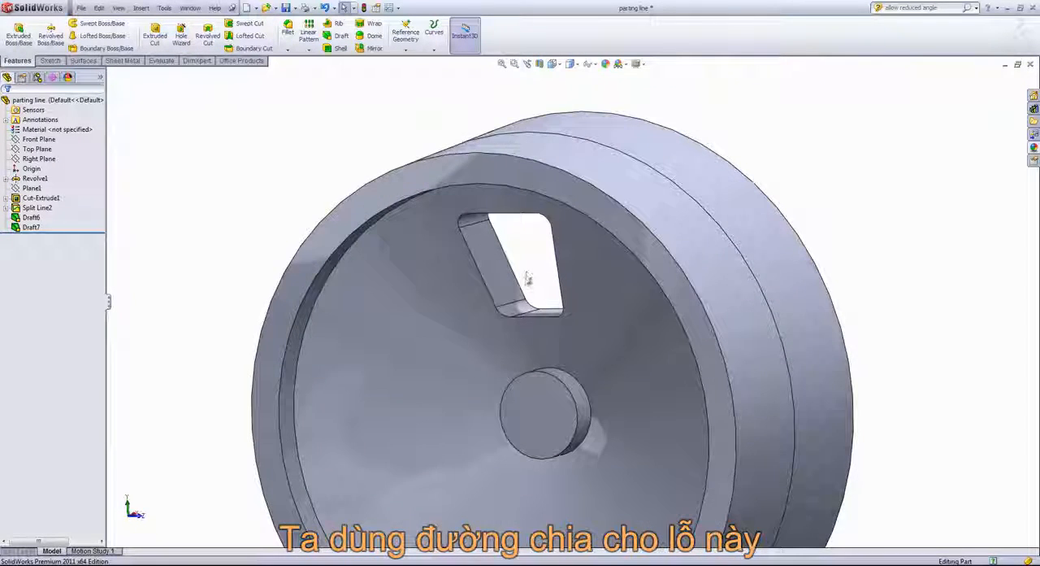
middle_click_drag(527, 279, 516, 278)
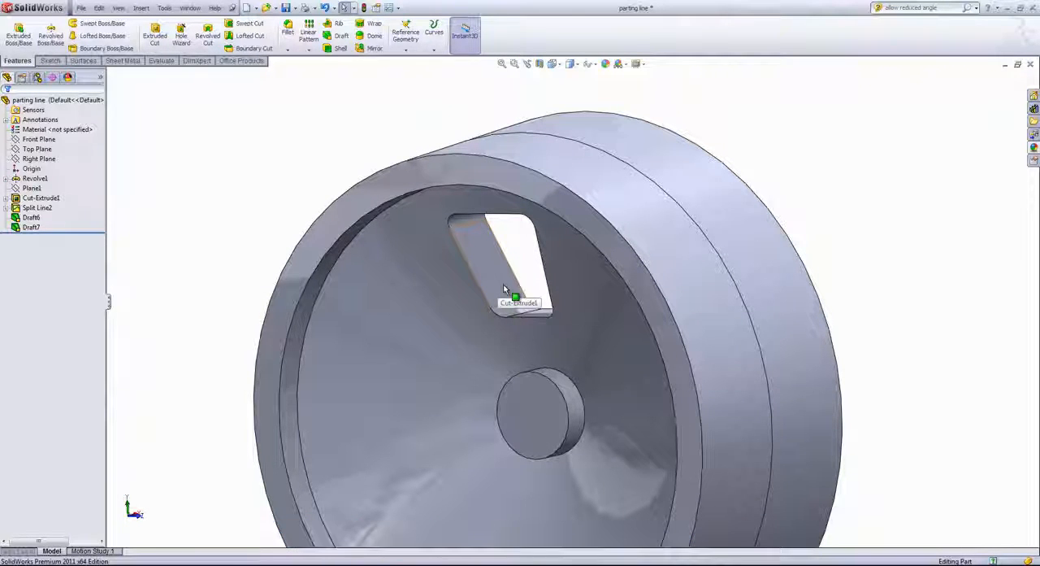
mouse_move(515, 239)
middle_mouse_down()
mouse_move(527, 235)
mouse_move(539, 255)
mouse_move(515, 257)
middle_mouse_up()
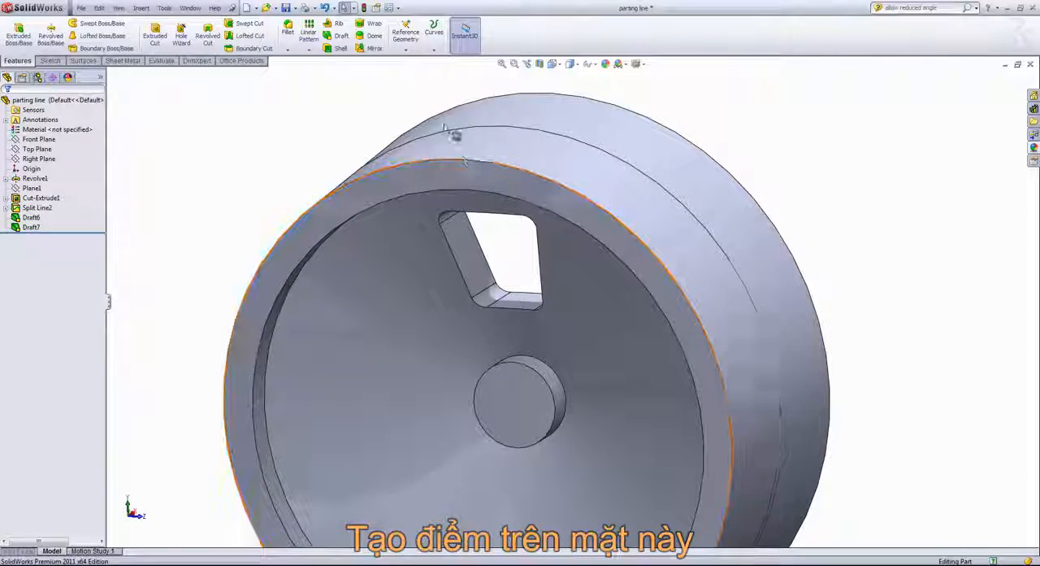
left_click(406, 51)
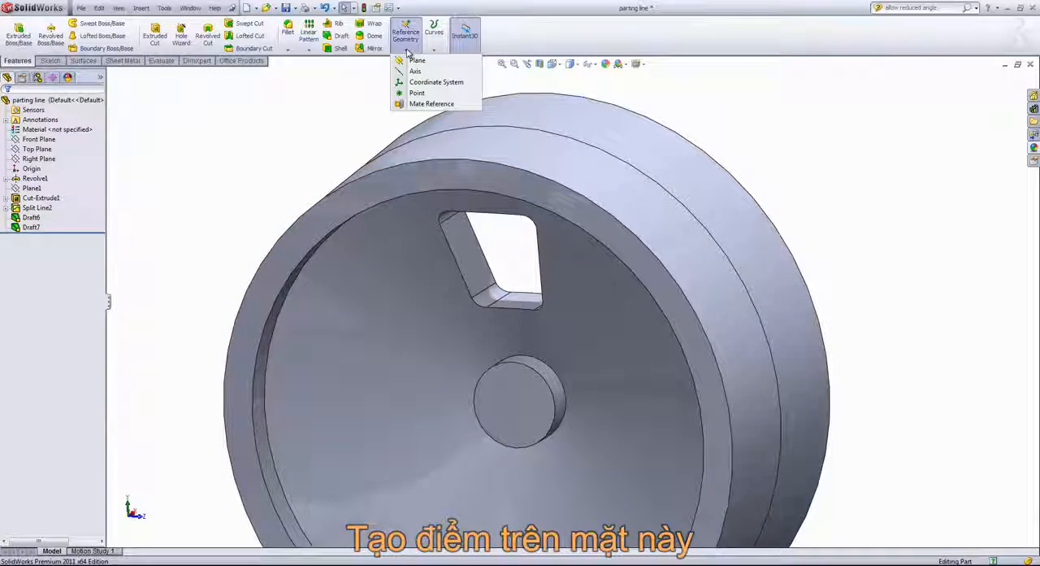
left_click(416, 93)
middle_click_drag(510, 260, 532, 297)
left_click(526, 301)
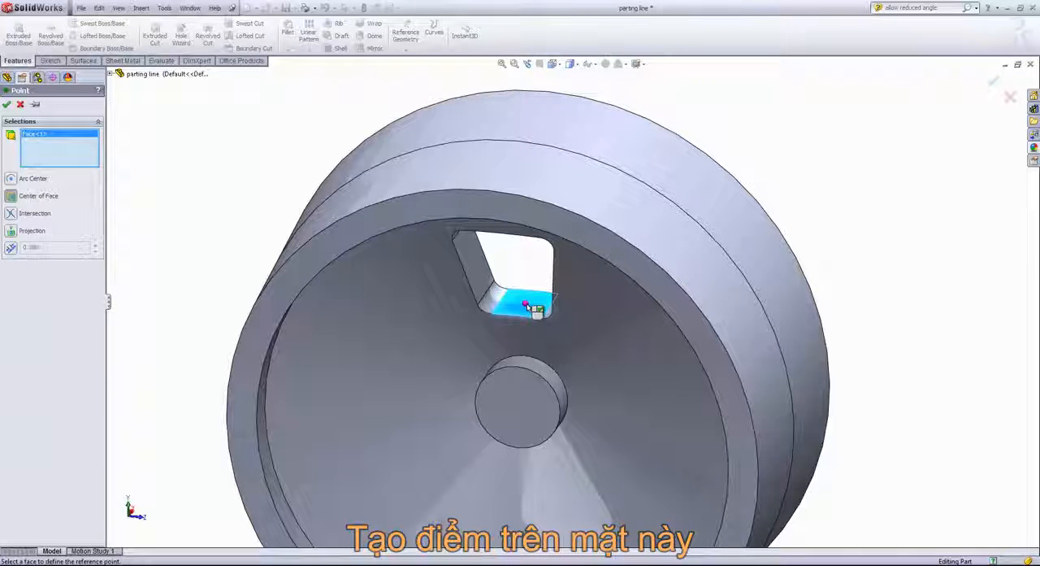
left_click(7, 104)
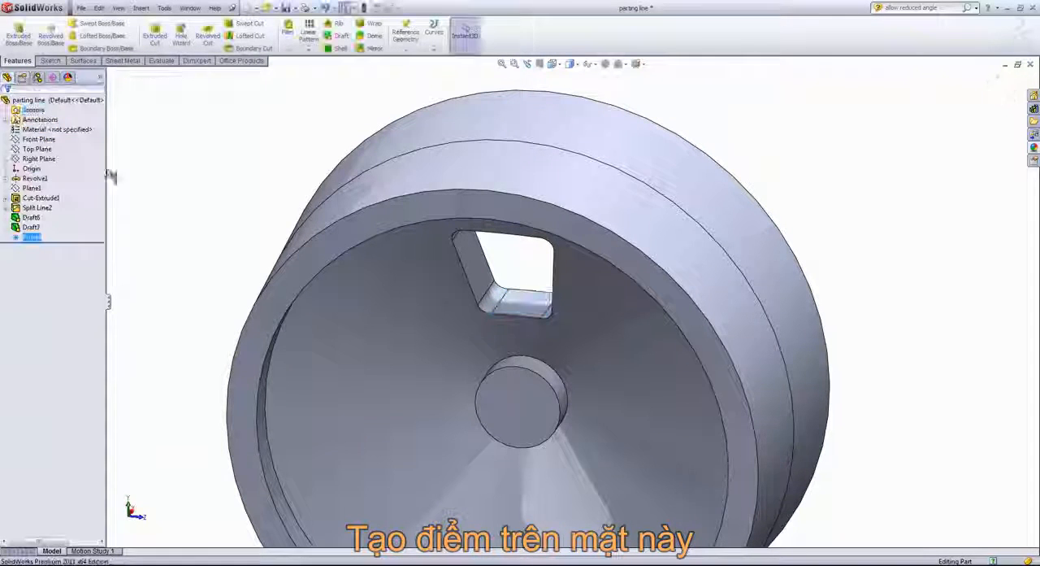
- Create a second reference point at the center of the upper inner face of the window cutout
middle_click_drag(522, 261, 512, 235)
left_click(406, 48)
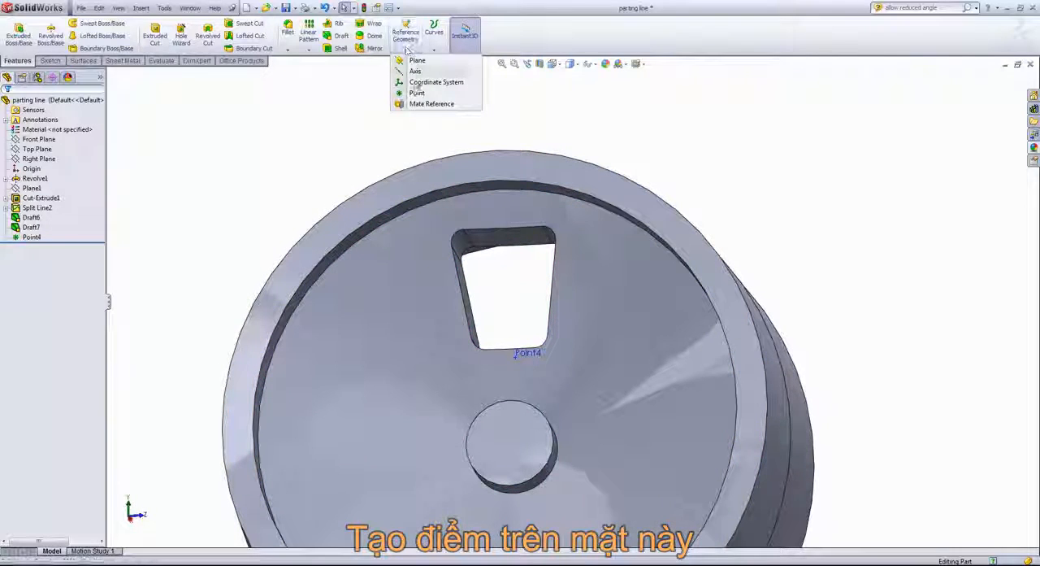
left_click(416, 93)
left_click(507, 239)
middle_click_drag(404, 163, 406, 224)
left_click(7, 106)
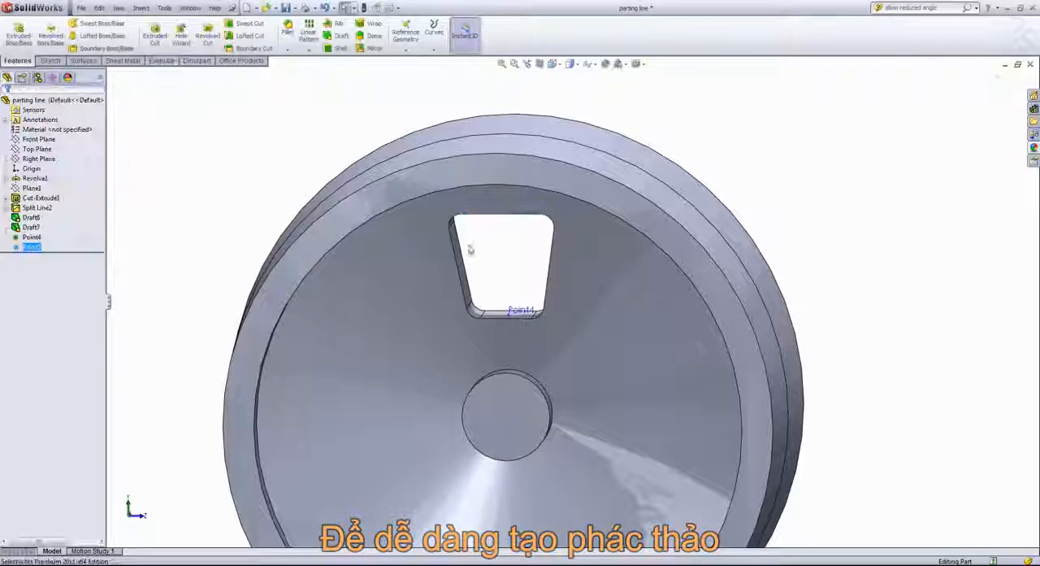
- On the Front Plane, sketch a line across the window cutout connecting the two reference points
middle_click_drag(522, 246, 509, 254)
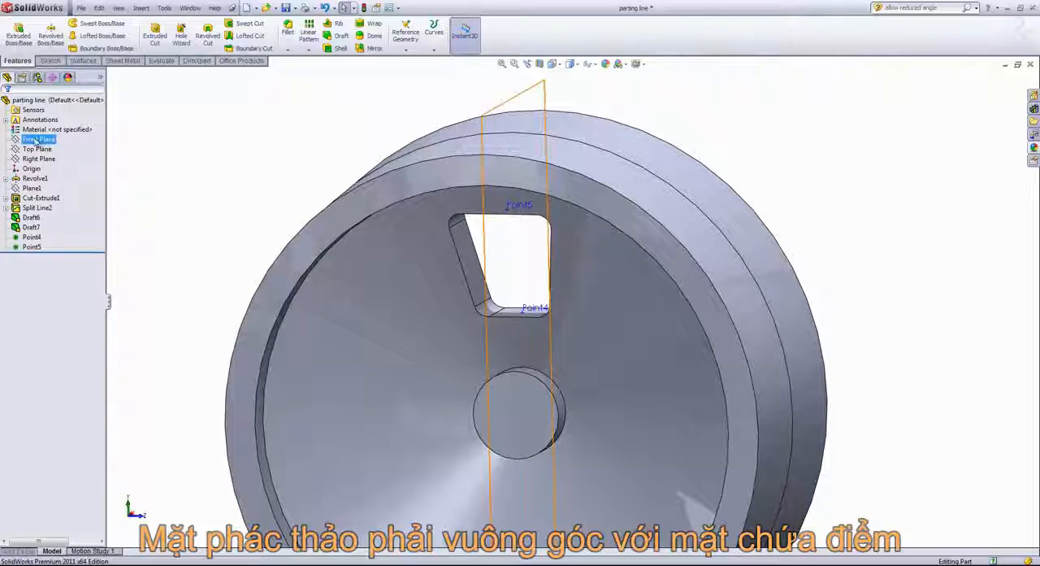
left_click(39, 139)
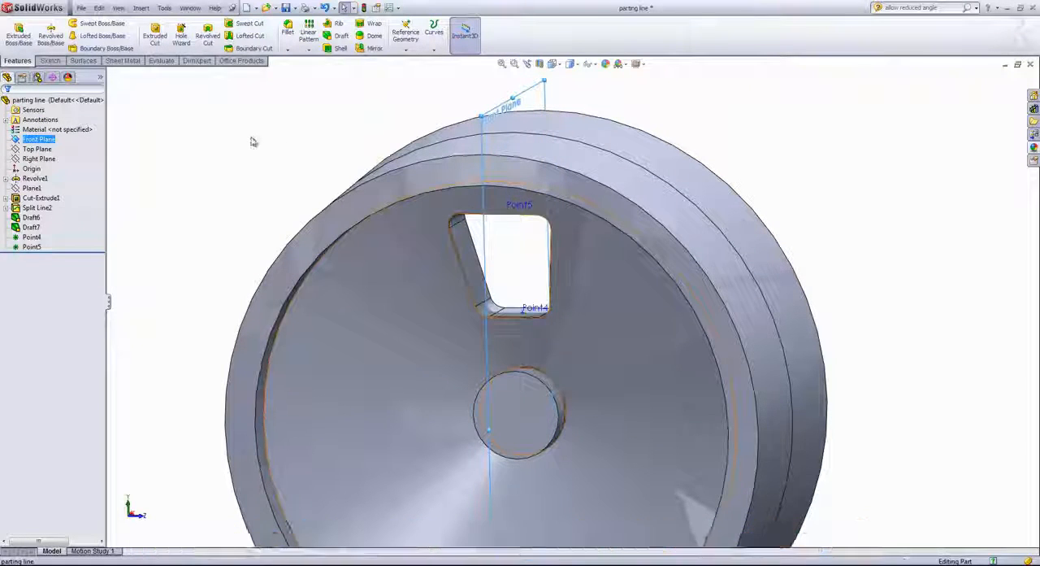
left_click(50, 61)
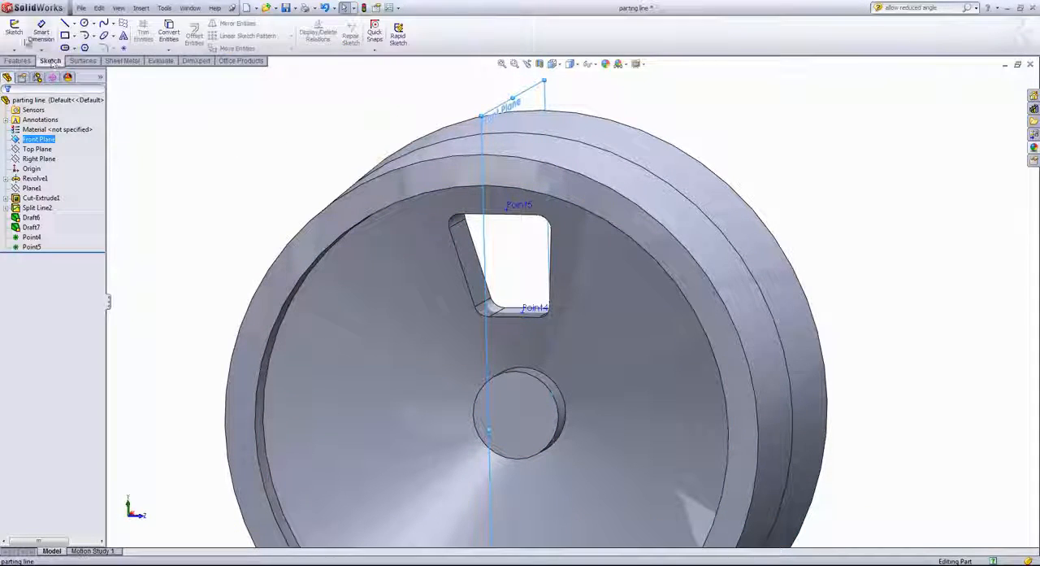
left_click(16, 32)
left_click(65, 24)
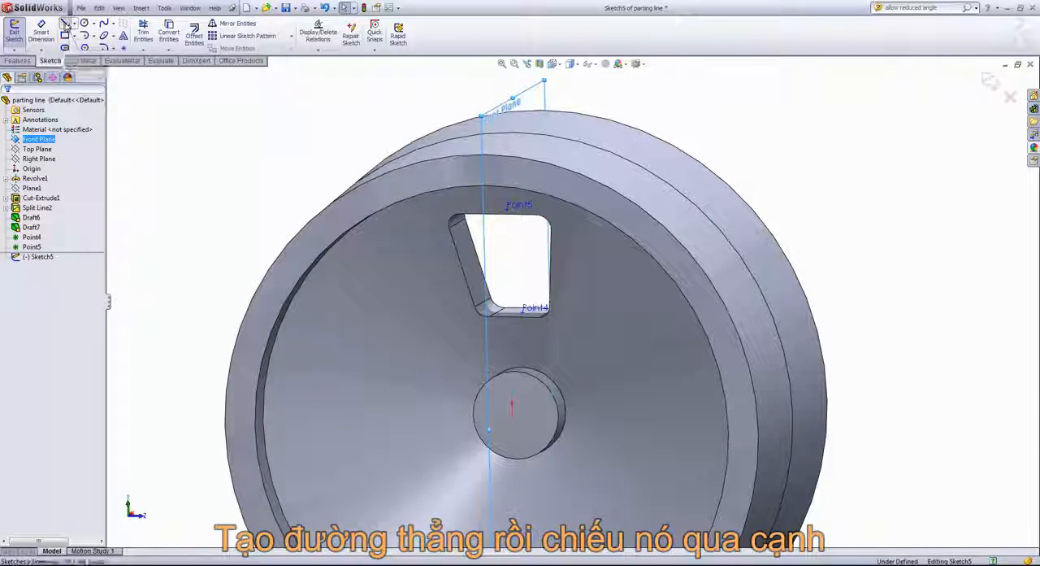
scroll(569, 341, "down", 3)
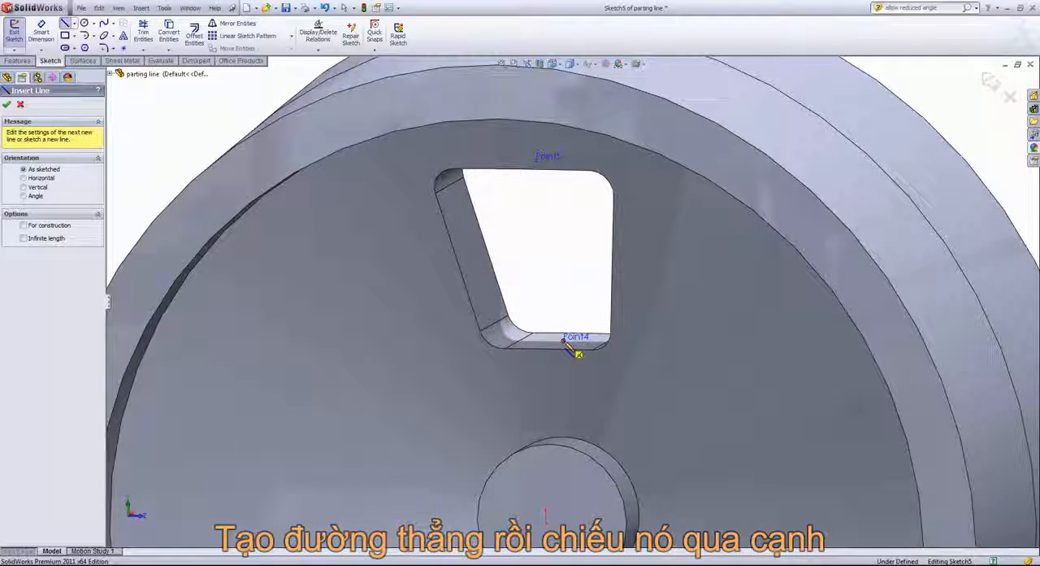
left_click(567, 338)
left_click(536, 166)
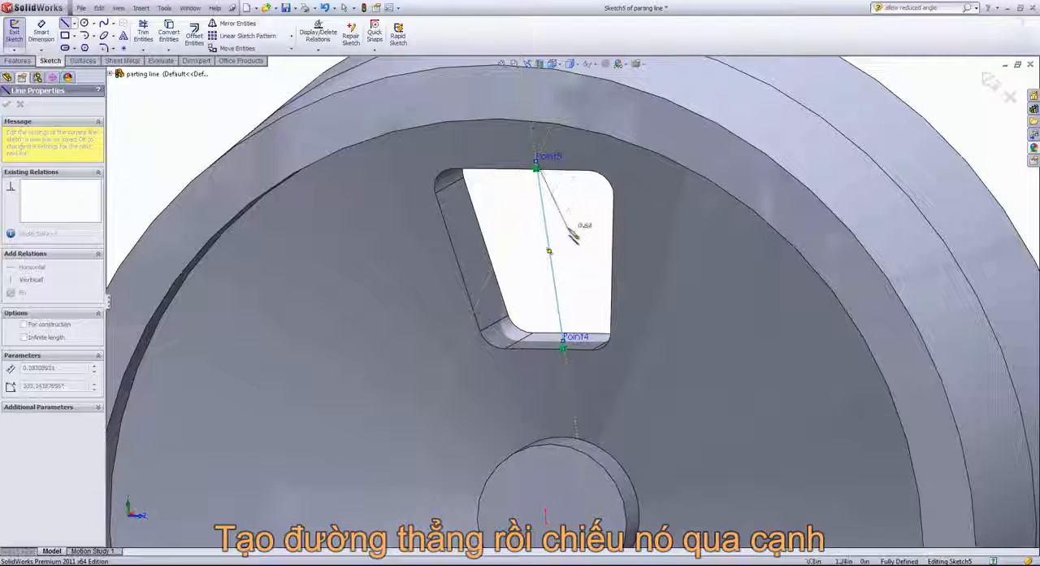
right_click(567, 187)
left_click(576, 224)
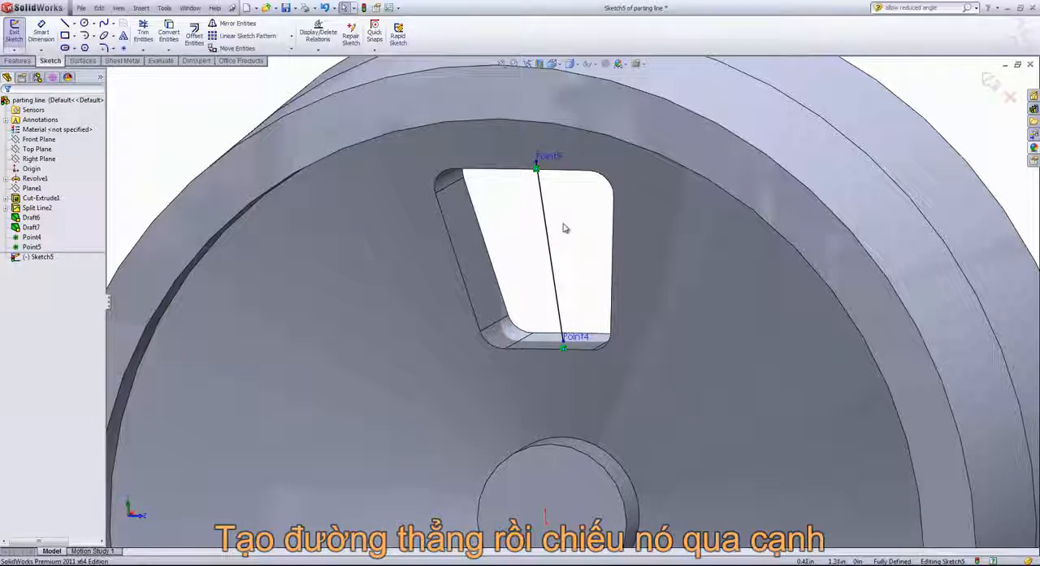
- Project the sketched line as a split line onto all inner side and corner faces of the window cutout
left_click(17, 60)
left_click(434, 33)
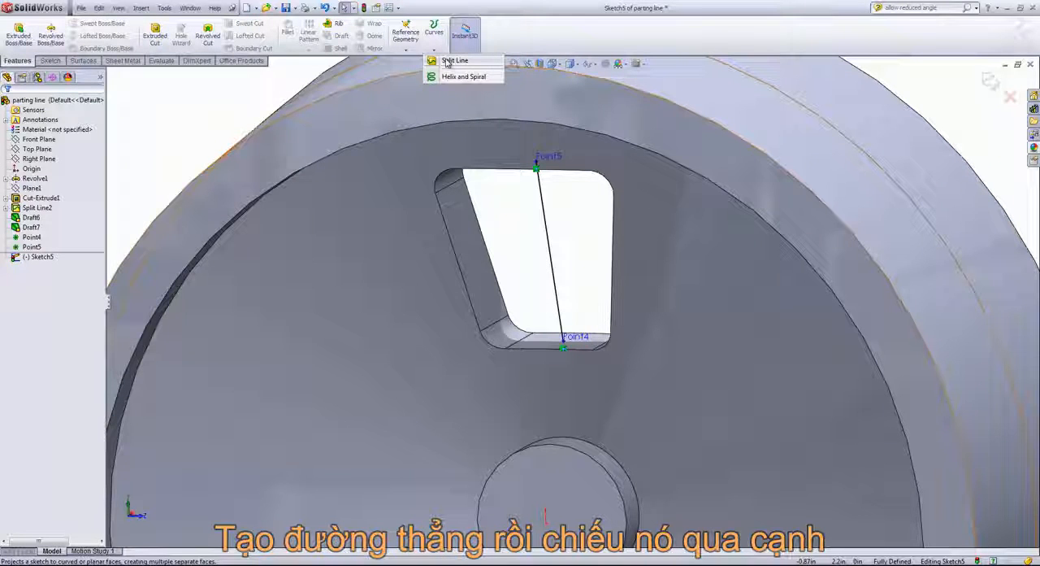
left_click(448, 61)
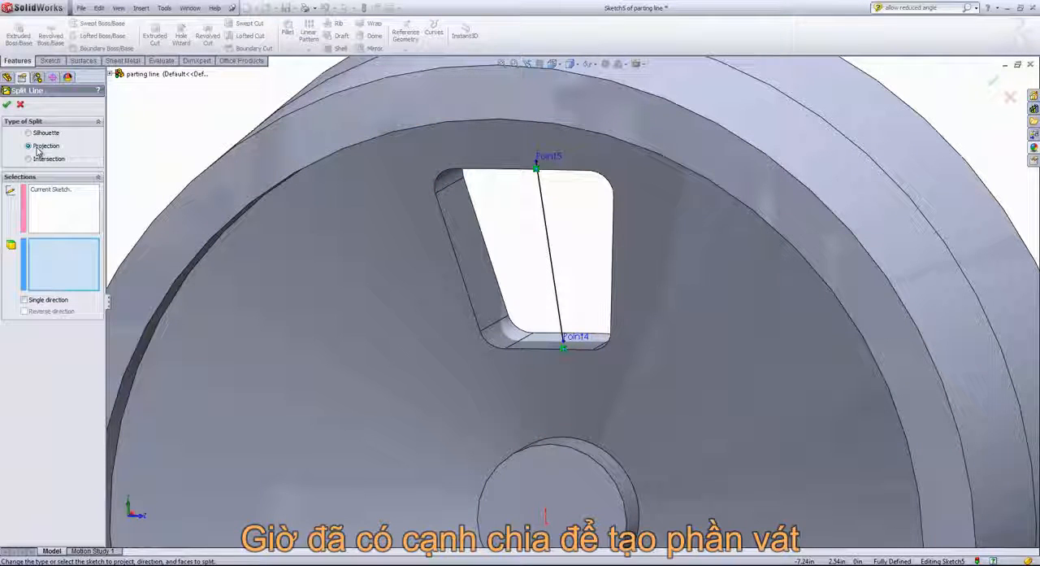
left_click(476, 254)
middle_click_drag(478, 251, 468, 177)
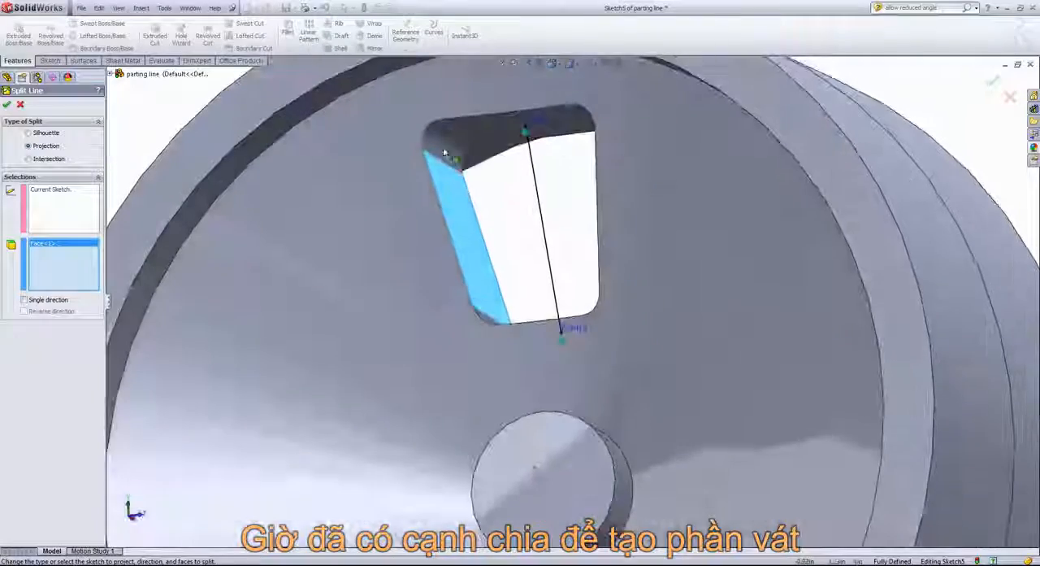
left_click(442, 146)
left_click(481, 135)
middle_click_drag(481, 135, 771, 190)
left_click(769, 193)
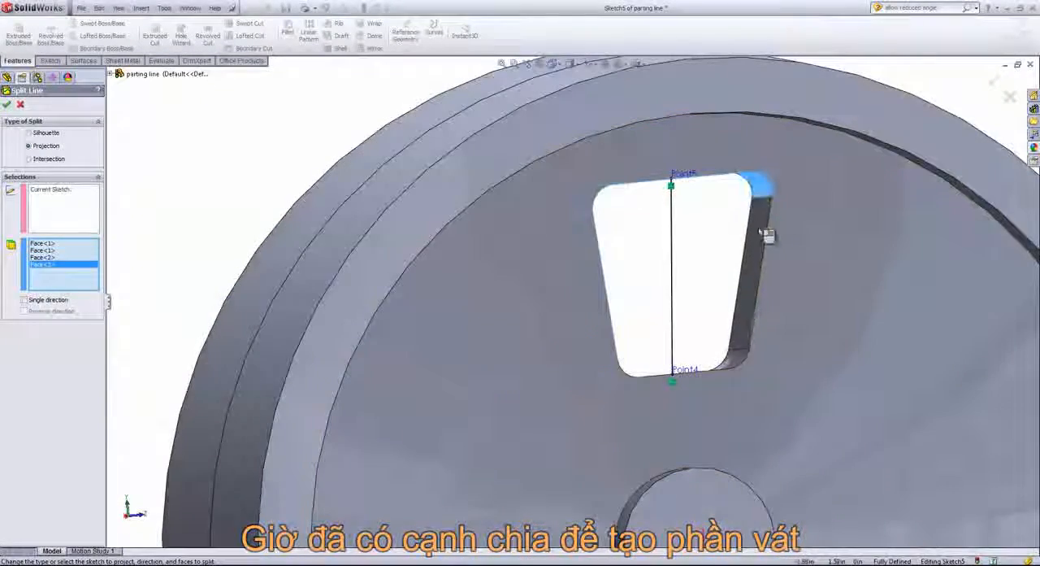
left_click(738, 291)
middle_click_drag(738, 291, 615, 372)
left_click(712, 379)
left_click(709, 383)
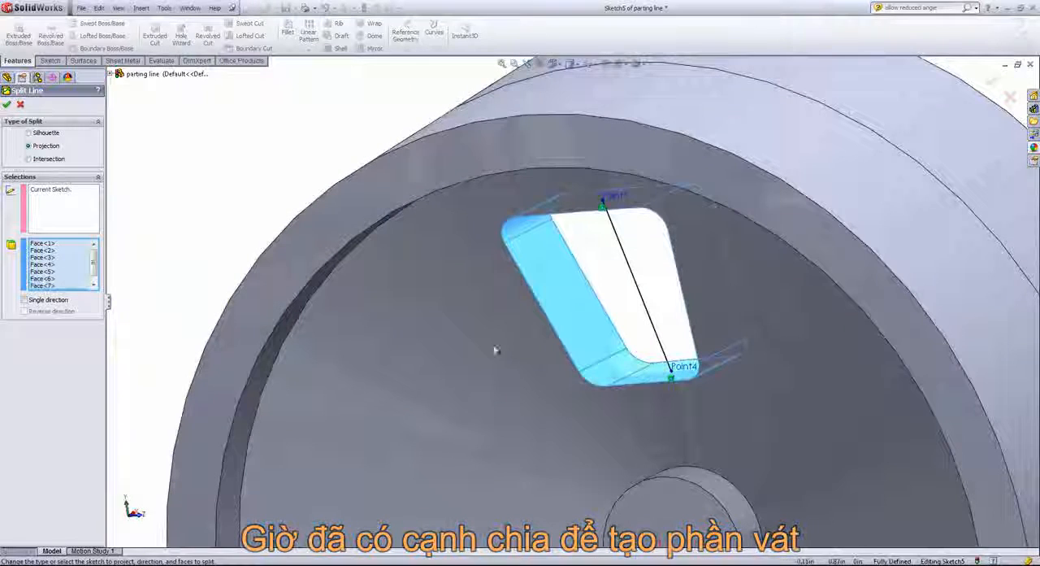
left_click(7, 104)
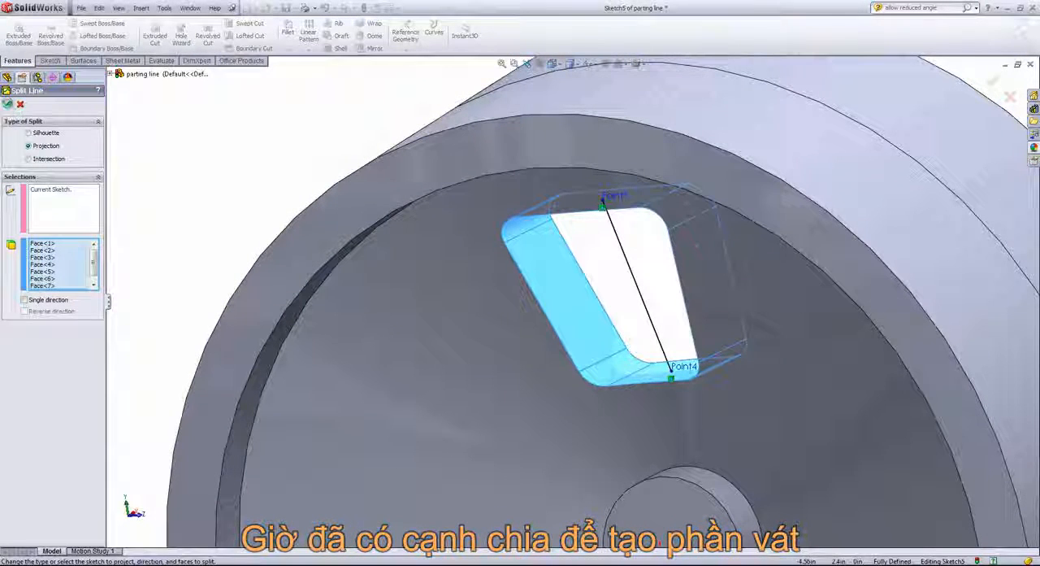
left_click(604, 273)
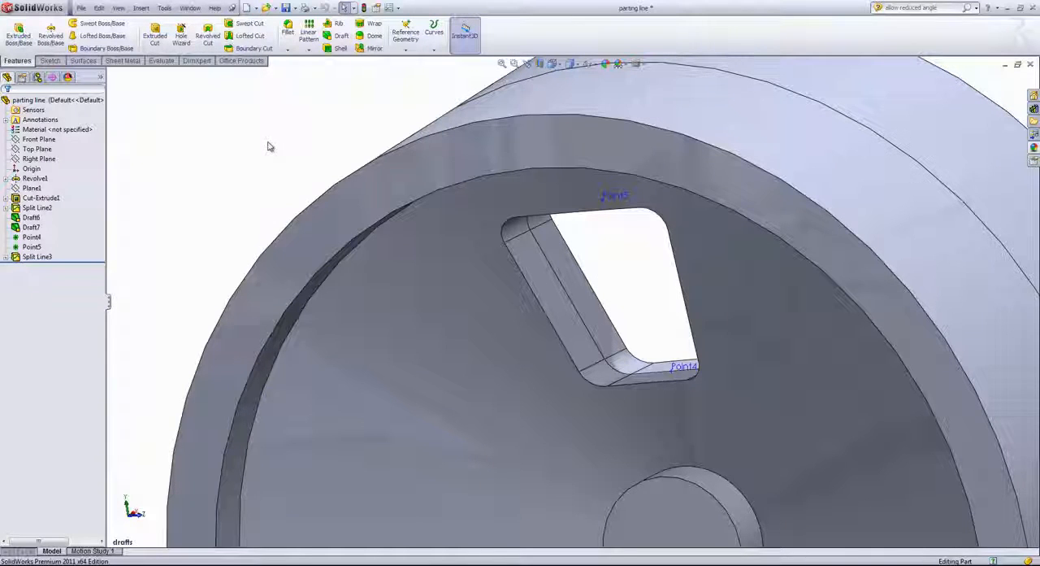
- Set up a parting line draft pulled along the Right Plane, using the window's split edge as parting line with Along Tangent face propagation
left_click(341, 38)
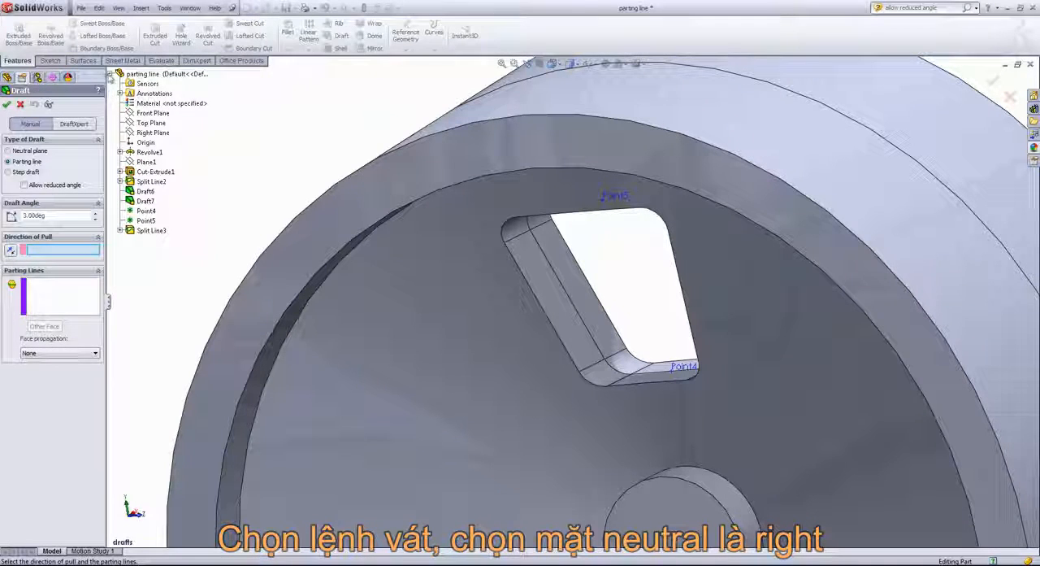
left_click(110, 73)
left_click(111, 73)
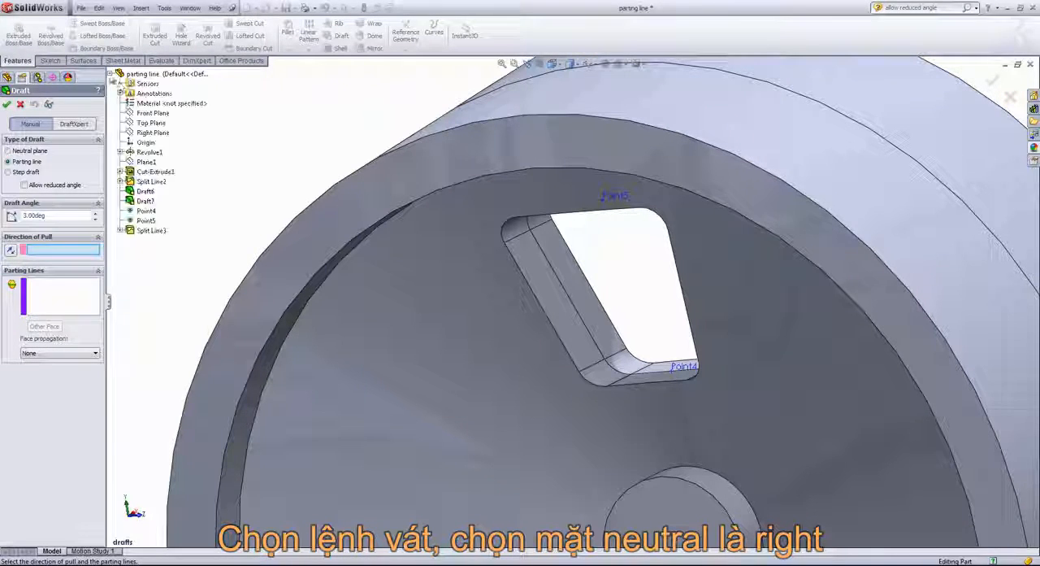
left_click(143, 132)
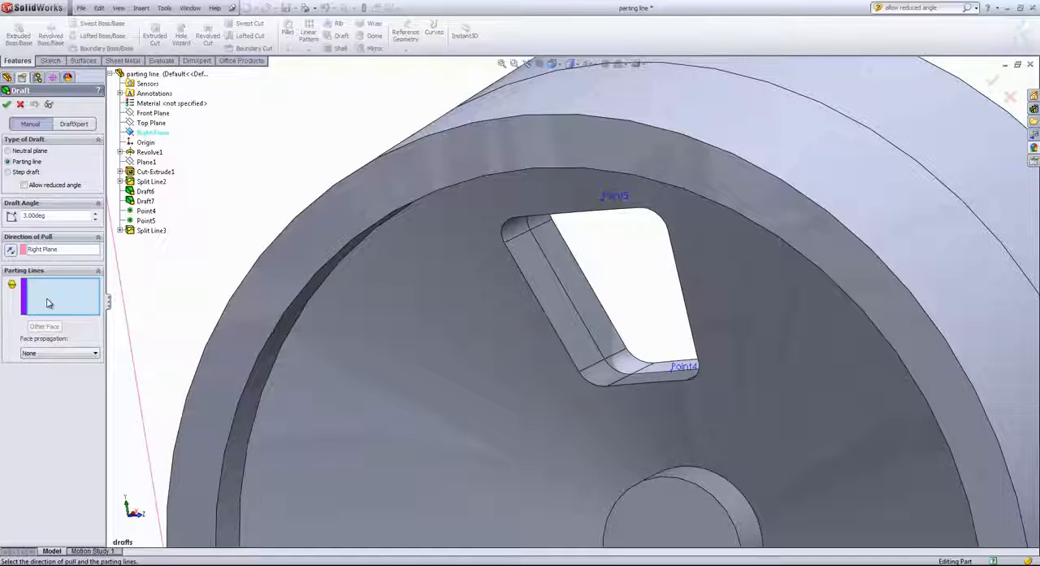
left_click(563, 289)
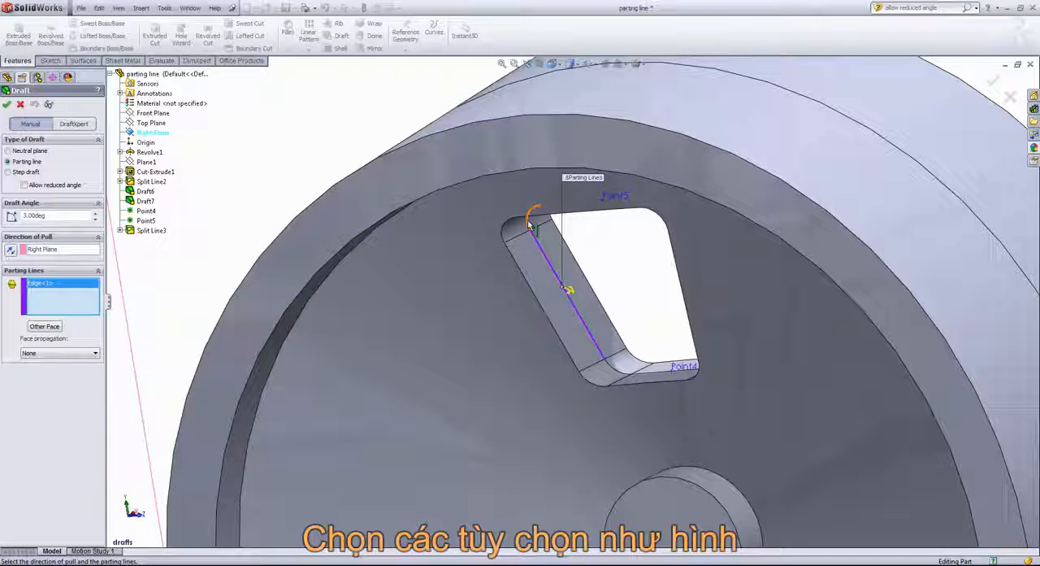
left_click(48, 354)
left_click(40, 375)
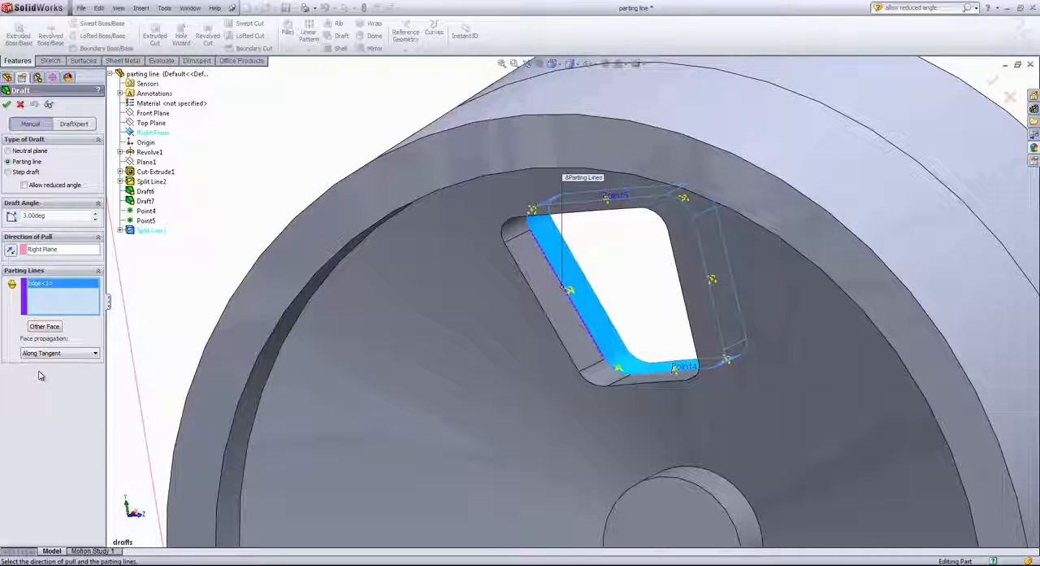
- Reverse the direction of pull for the window cutout's draft
scroll(121, 419, "up", 3)
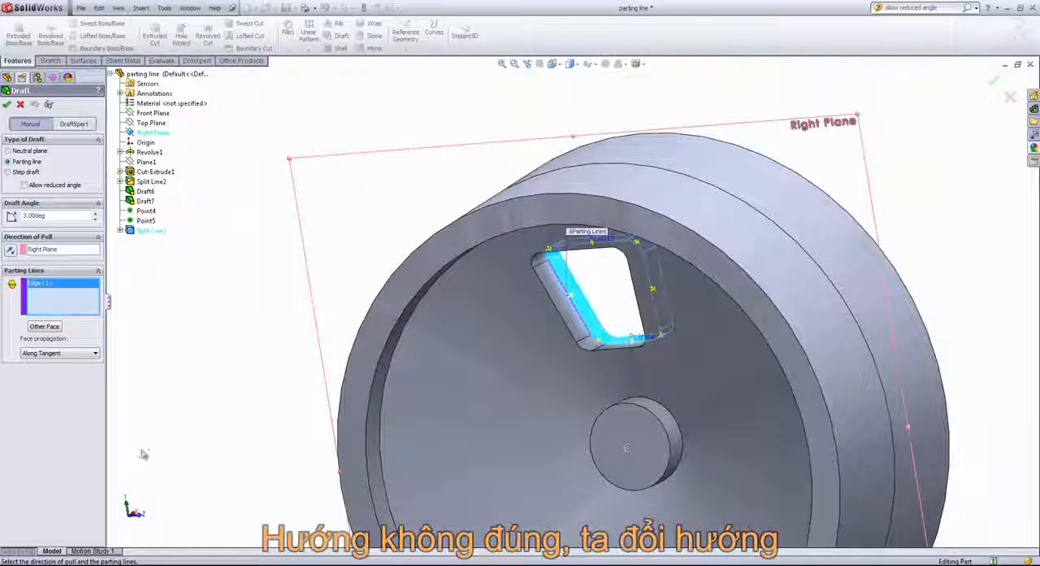
scroll(227, 404, "up", 2)
middle_click_drag(289, 377, 158, 399)
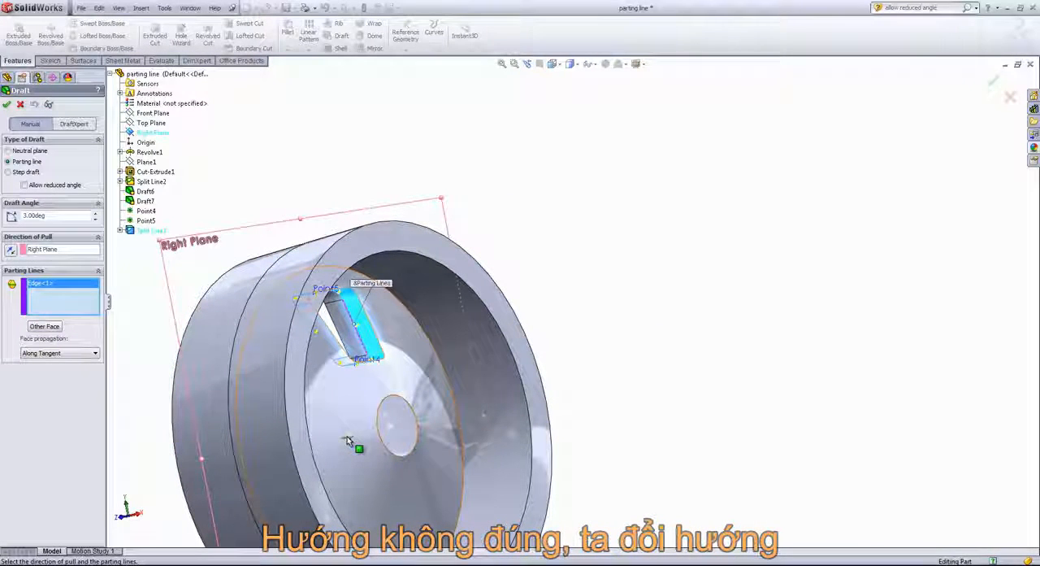
left_click(350, 441)
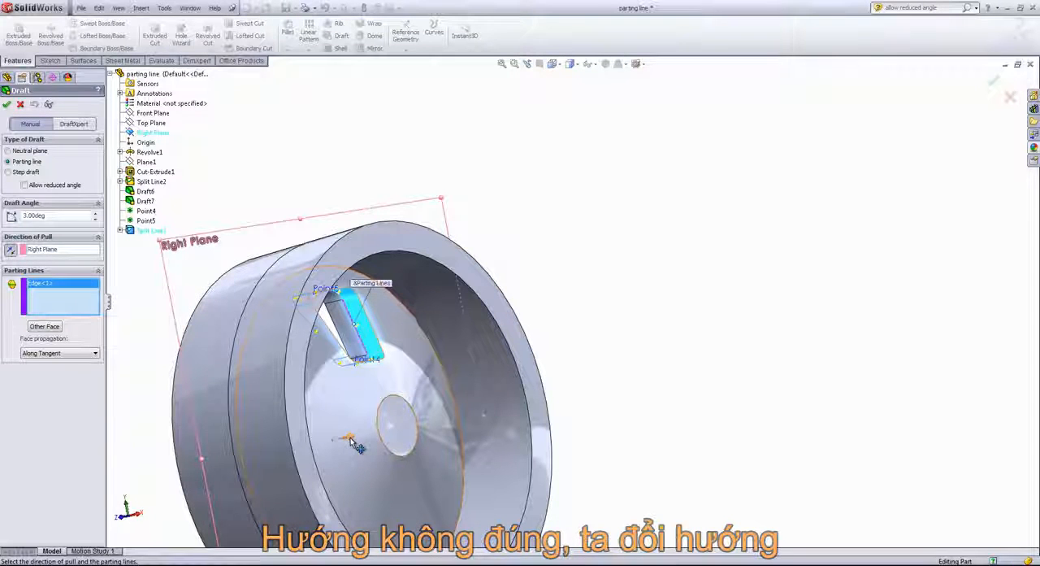
middle_click_drag(370, 412, 443, 391)
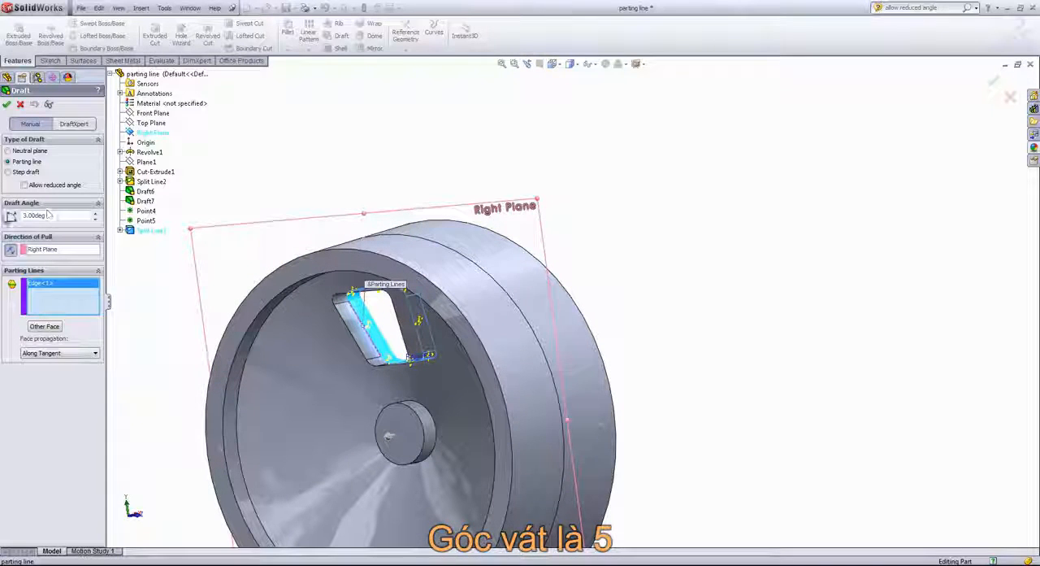
- Set the window draft angle to 5 degrees and apply the draft
left_click_drag(29, 216, 17, 218)
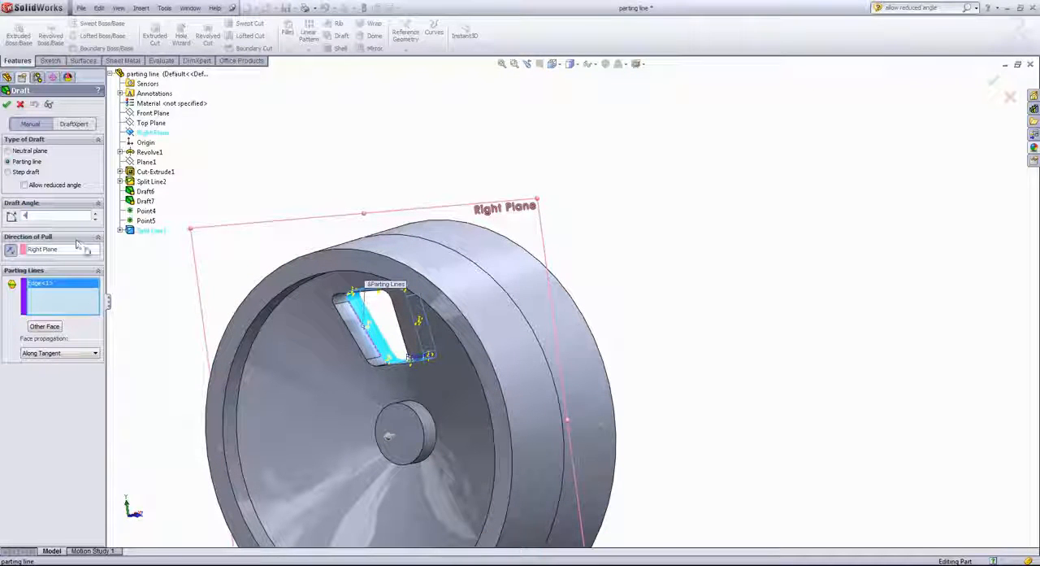
key("Return")
left_click_drag(45, 215, 10, 217)
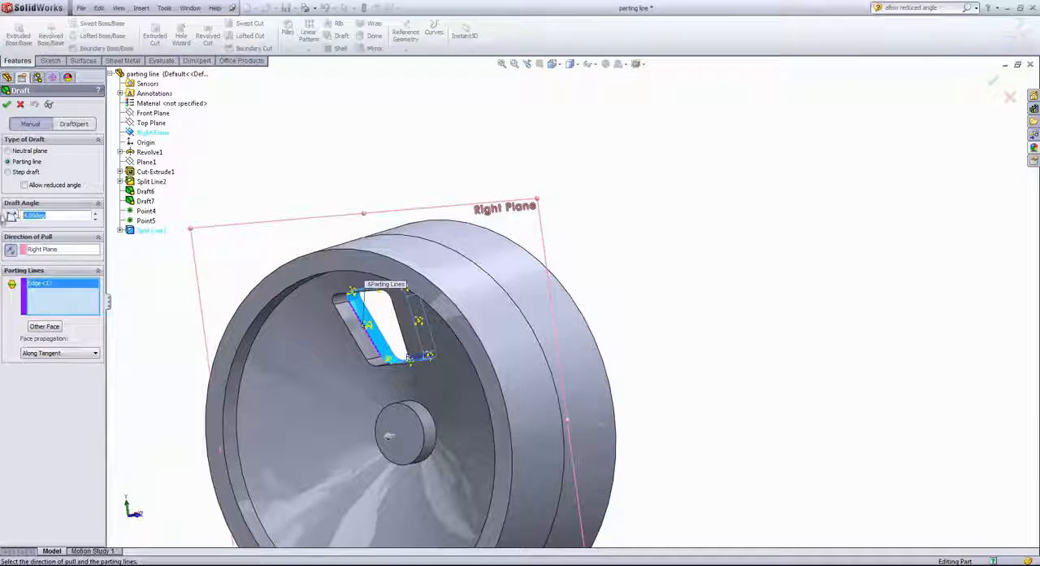
type("5")
left_click(6, 104)
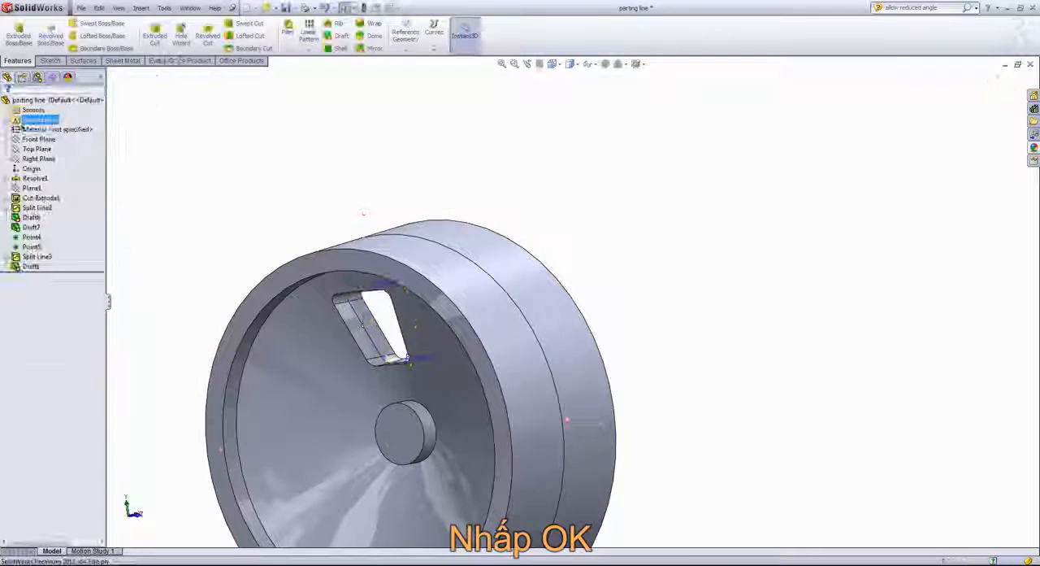
- Measure the distance between the midpoints of the window cutout's two outer side edges
middle_click_drag(488, 353, 225, 355)
scroll(480, 304, "down", 5)
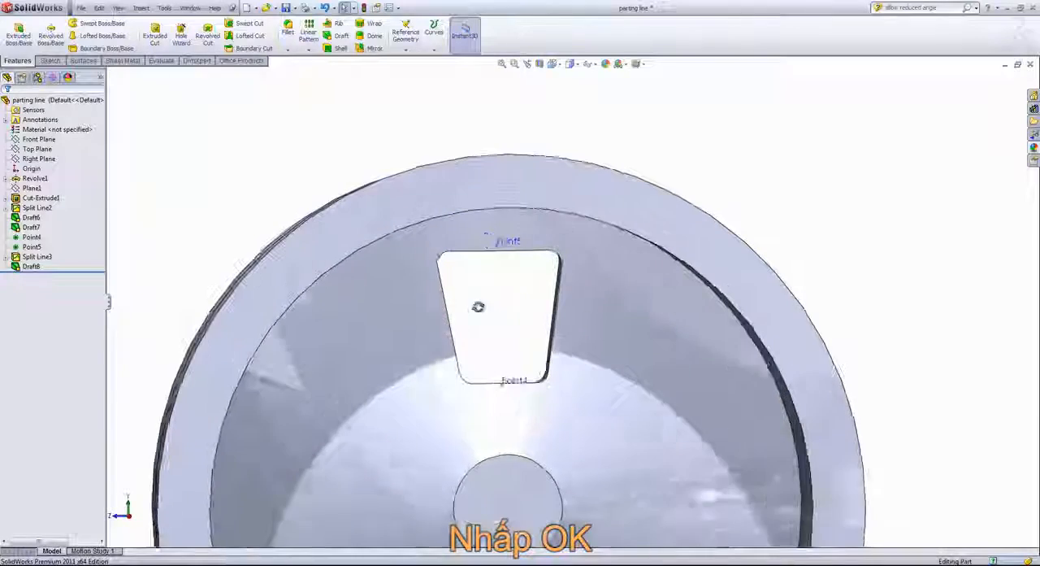
middle_click_drag(488, 305, 490, 309)
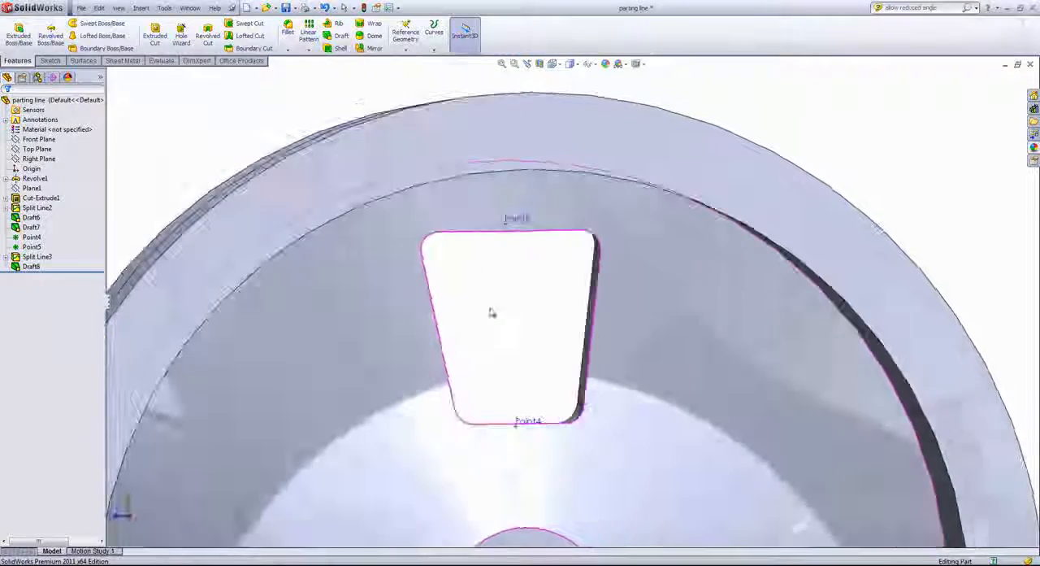
left_click(164, 7)
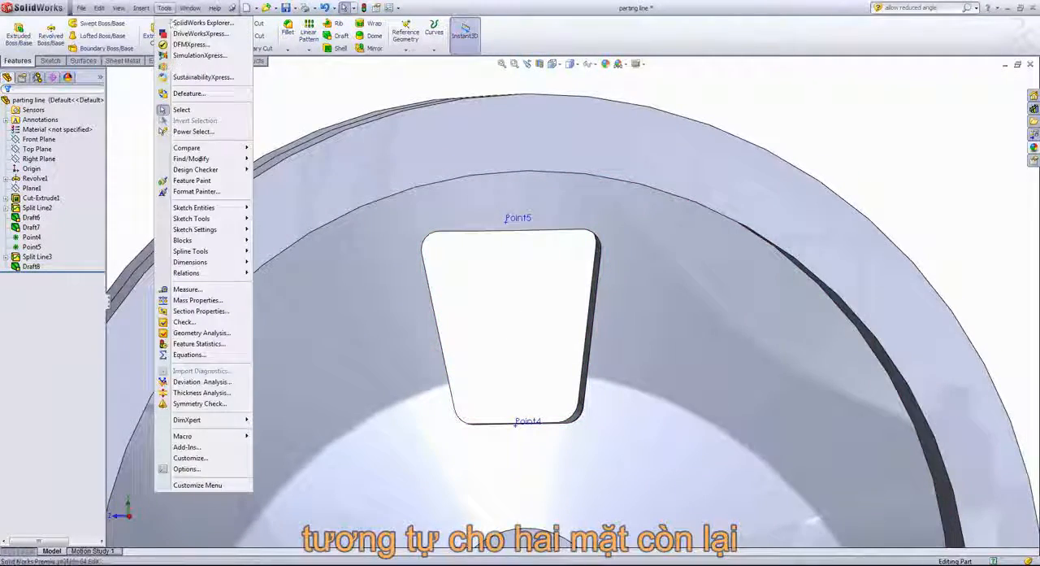
left_click(187, 289)
middle_click_drag(534, 306, 448, 353)
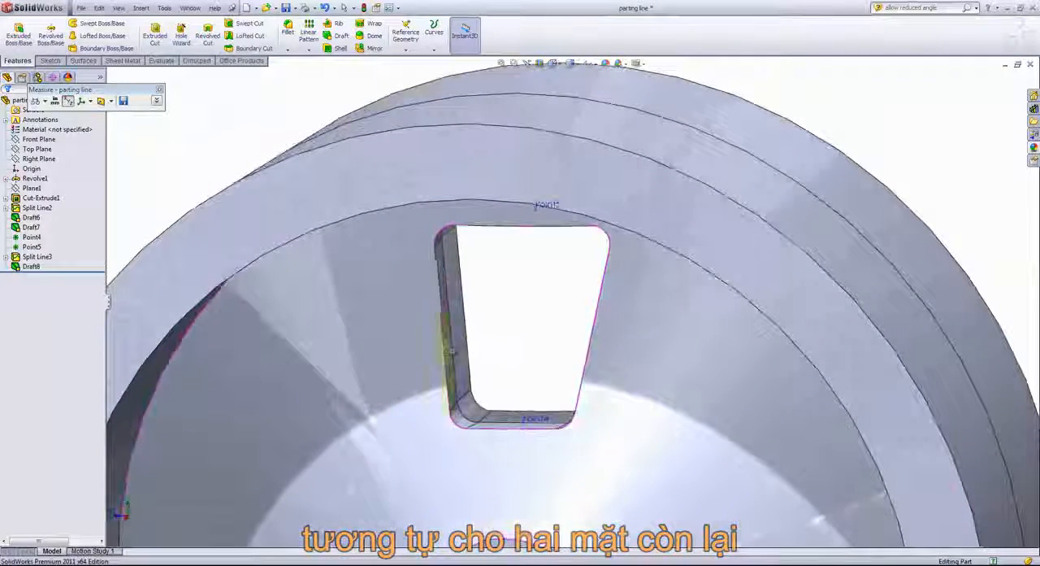
left_click(443, 333)
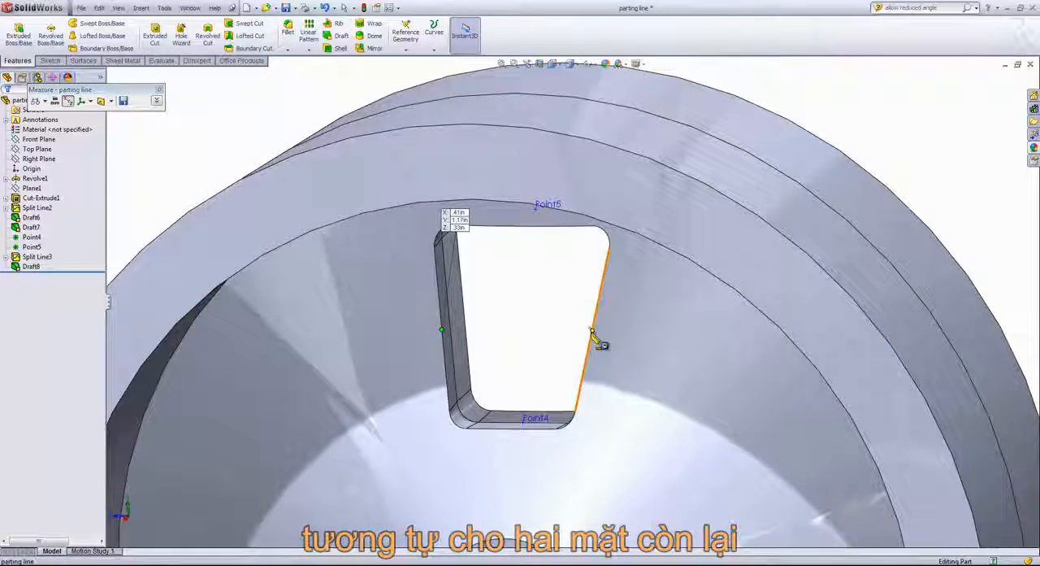
left_click(593, 331)
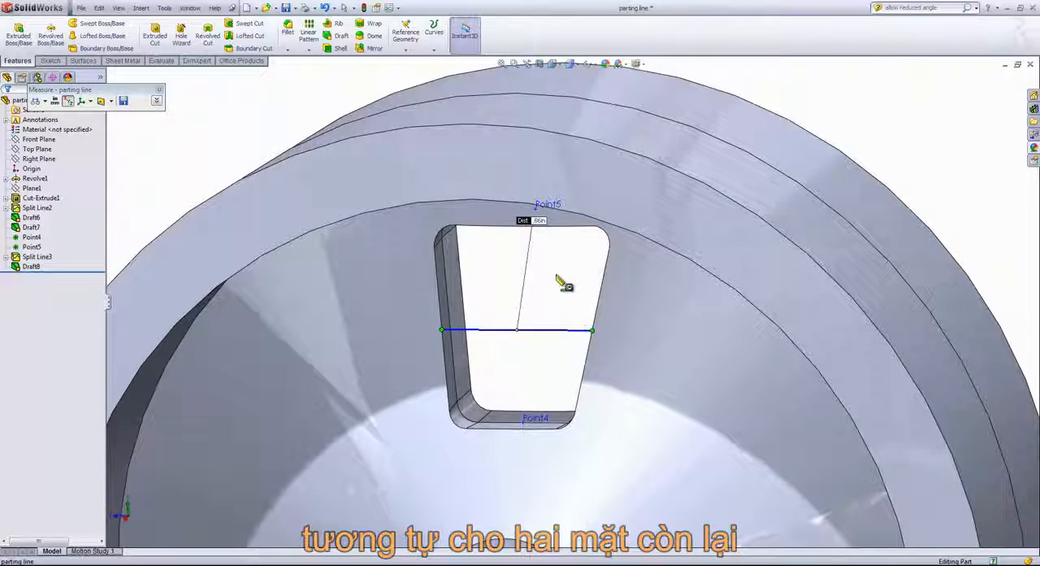
- Measure the distance between the midpoints of the parting line edges on the window's two opposite side faces
left_click(562, 282)
left_click(455, 326)
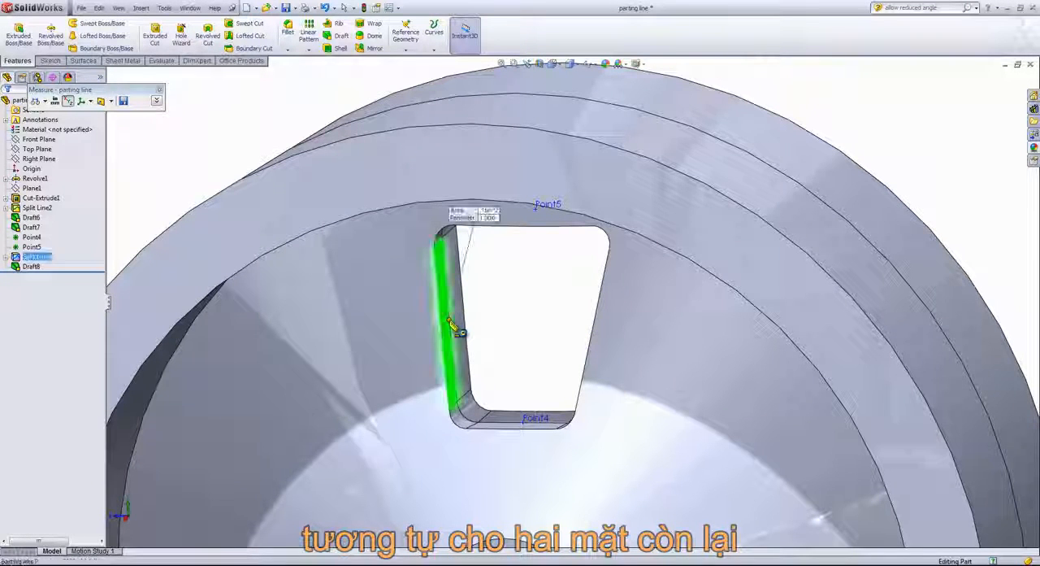
left_click(486, 320)
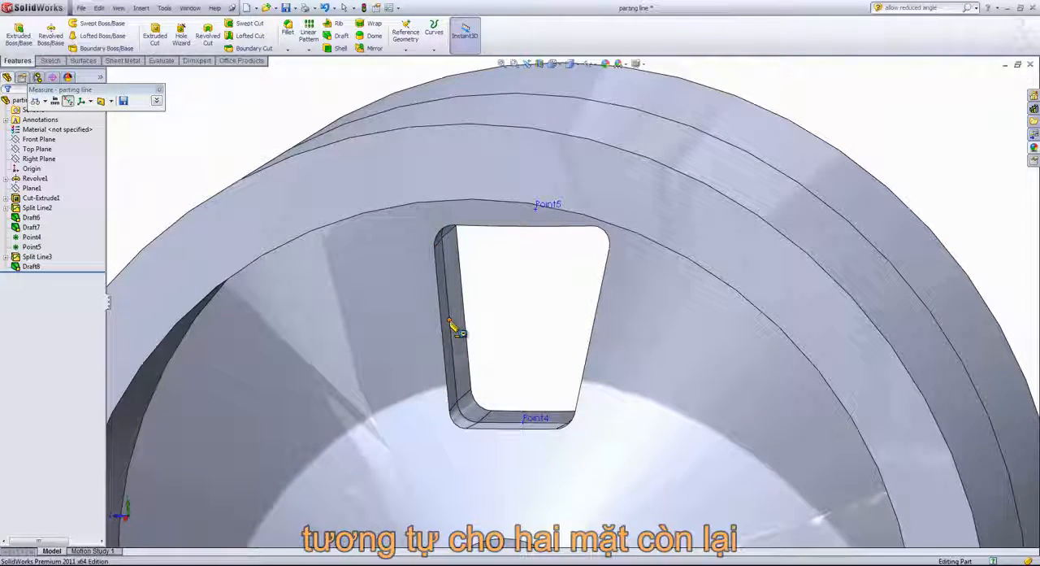
left_click(455, 327)
middle_click_drag(455, 326, 587, 341)
left_click(585, 327)
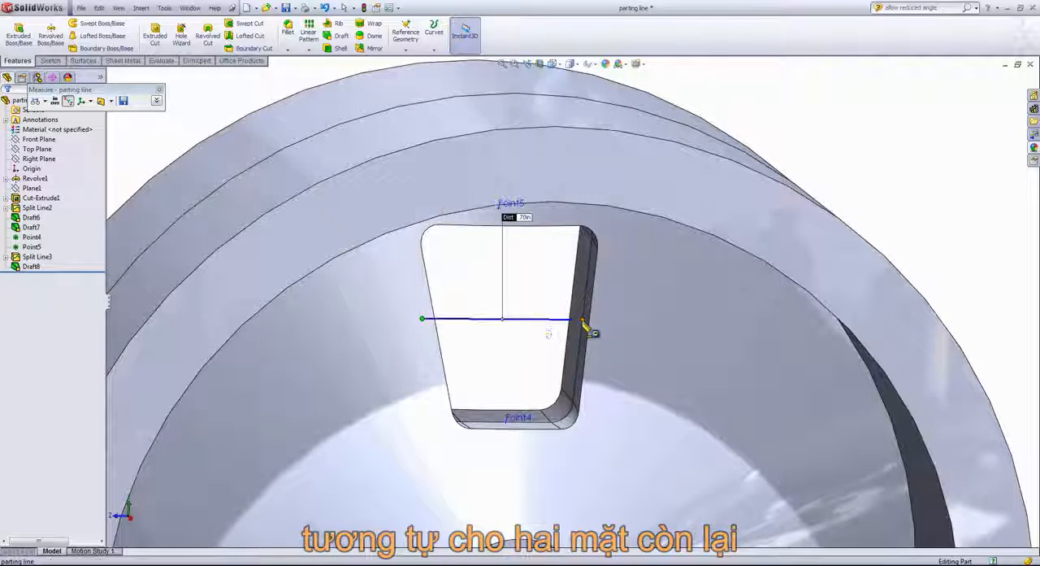
right_click(537, 278)
left_click(573, 315)
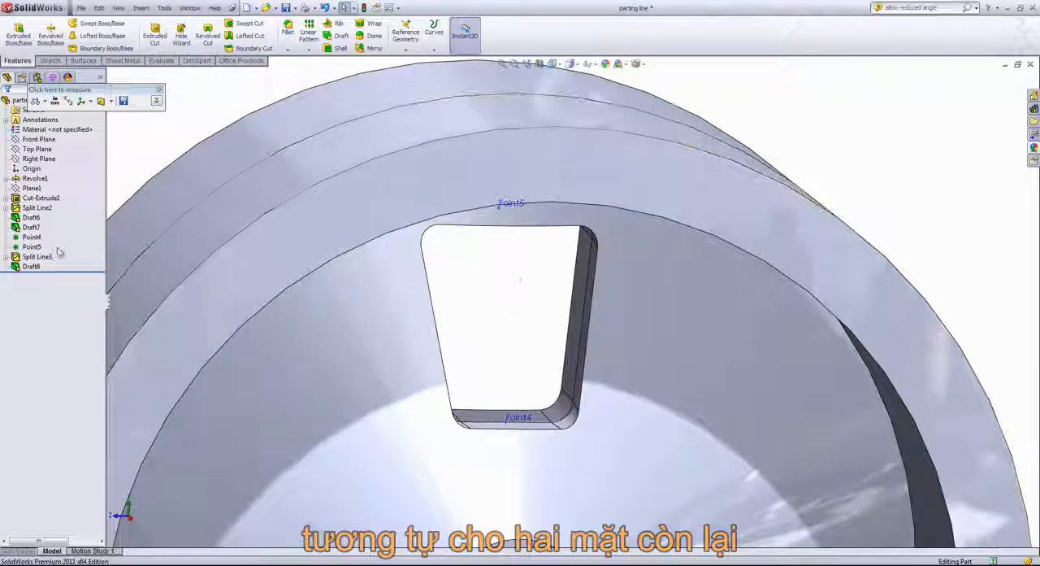
- Edit the window cutout's draft so that it applies to the other face of the parting line
right_click(26, 267)
left_click(32, 240)
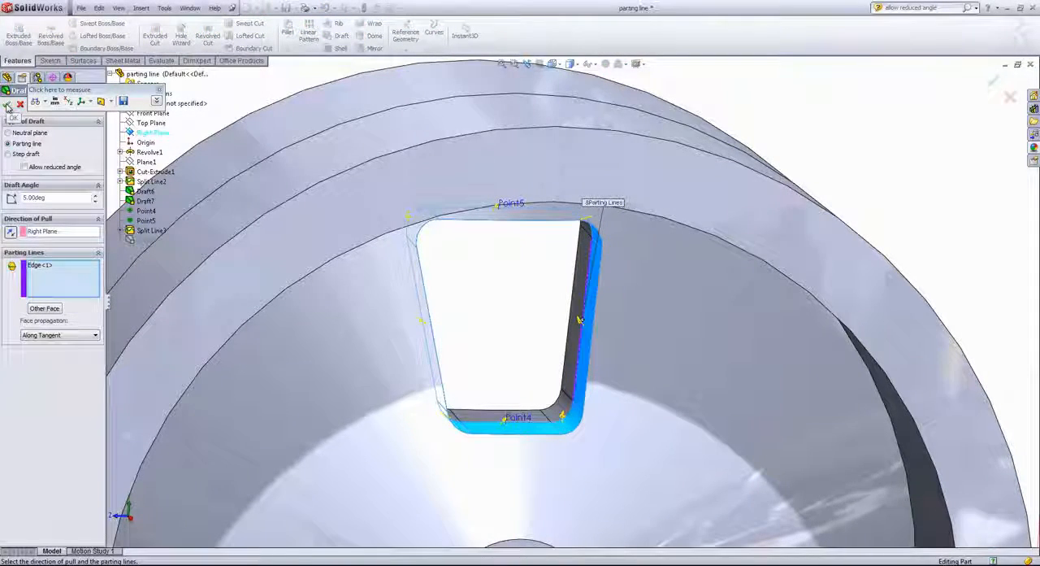
middle_click_drag(487, 301, 539, 304)
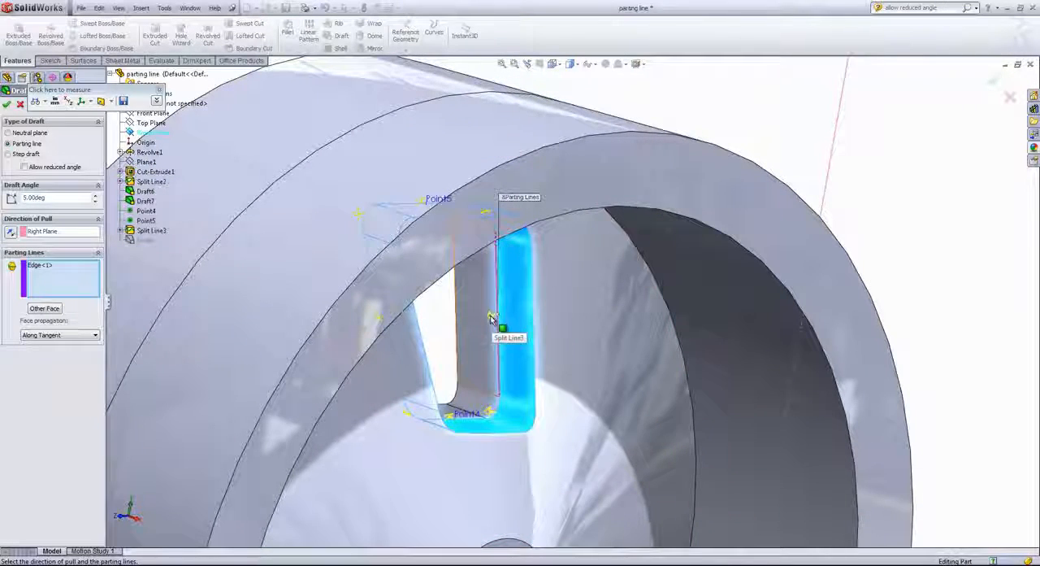
left_click(44, 308)
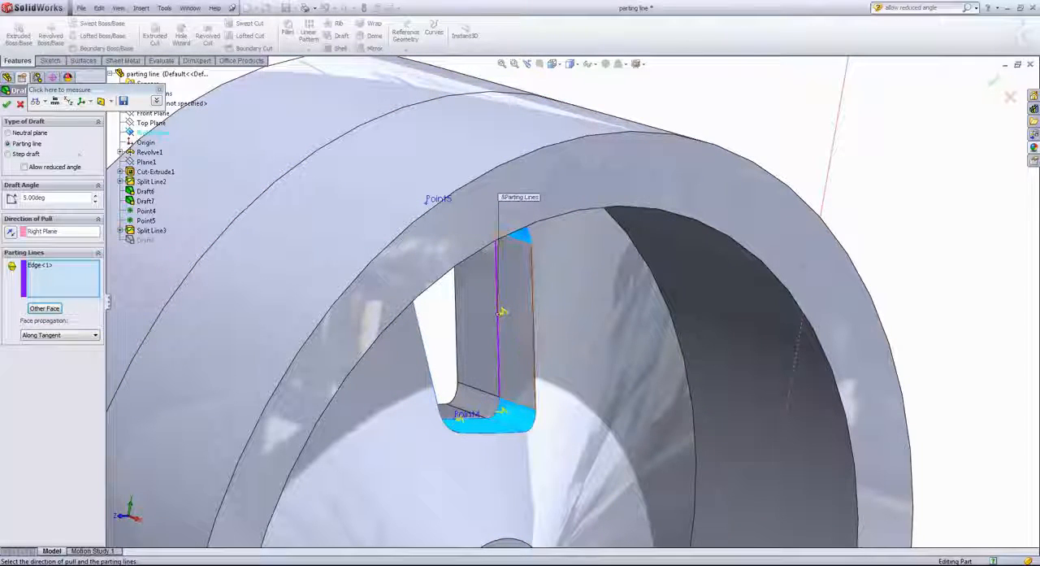
left_click(6, 107)
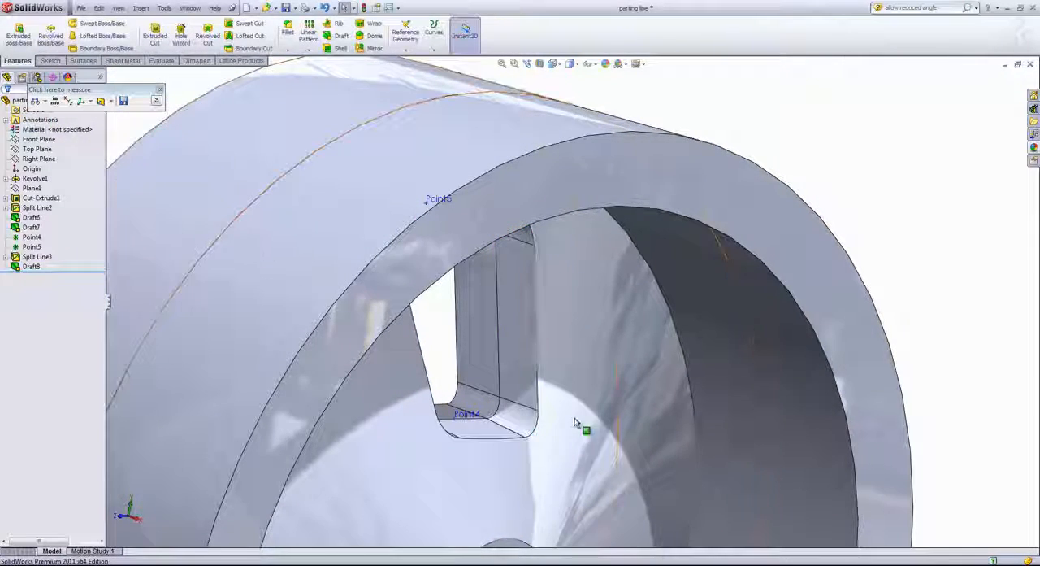
- Measure the window cutout's width between the midpoints of its two slanted side edges
scroll(573, 420, "up", 2)
middle_click_drag(551, 375, 490, 342)
left_click(75, 94)
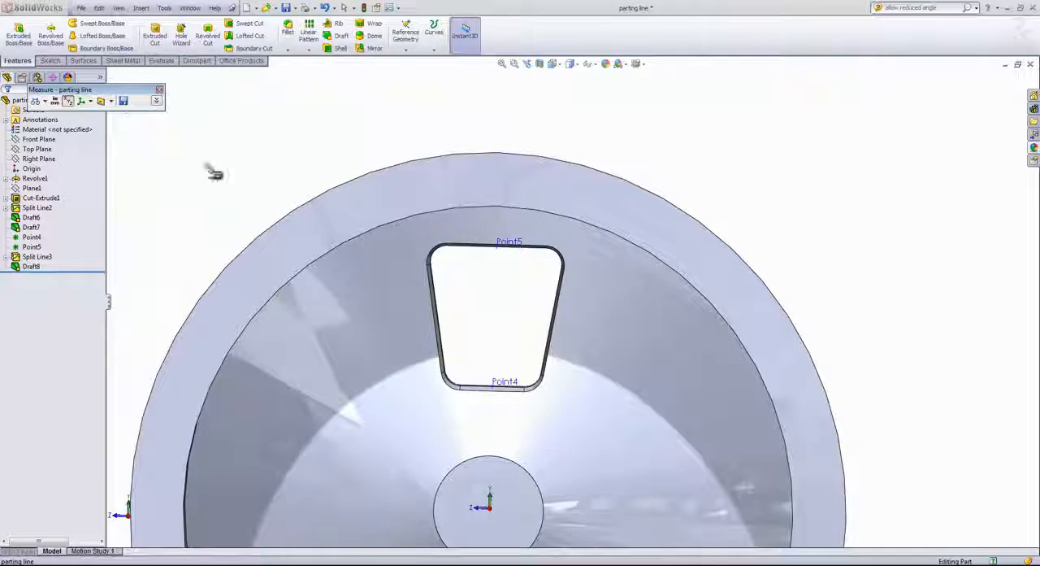
left_click(433, 320)
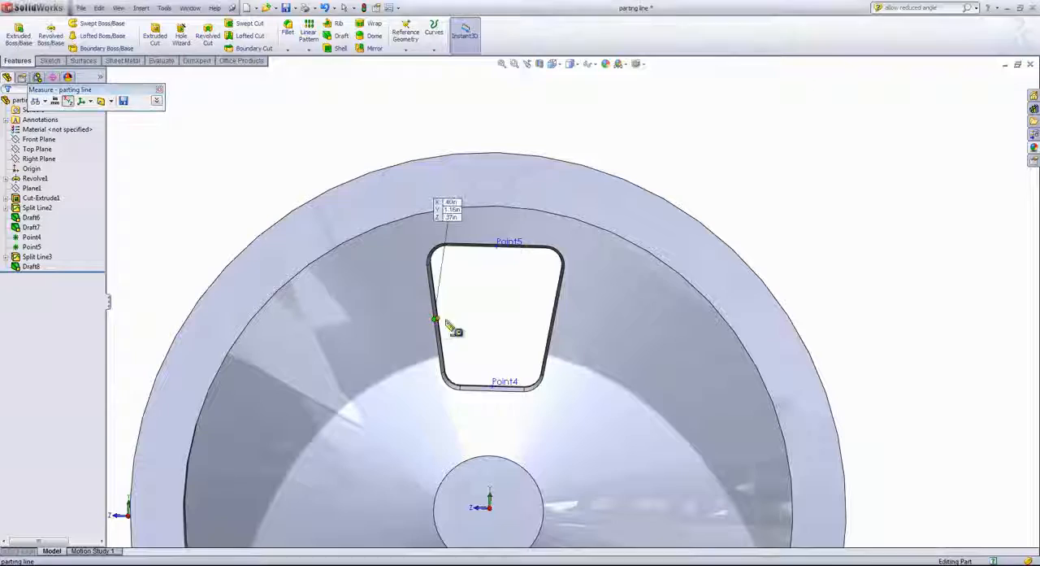
left_click(554, 322)
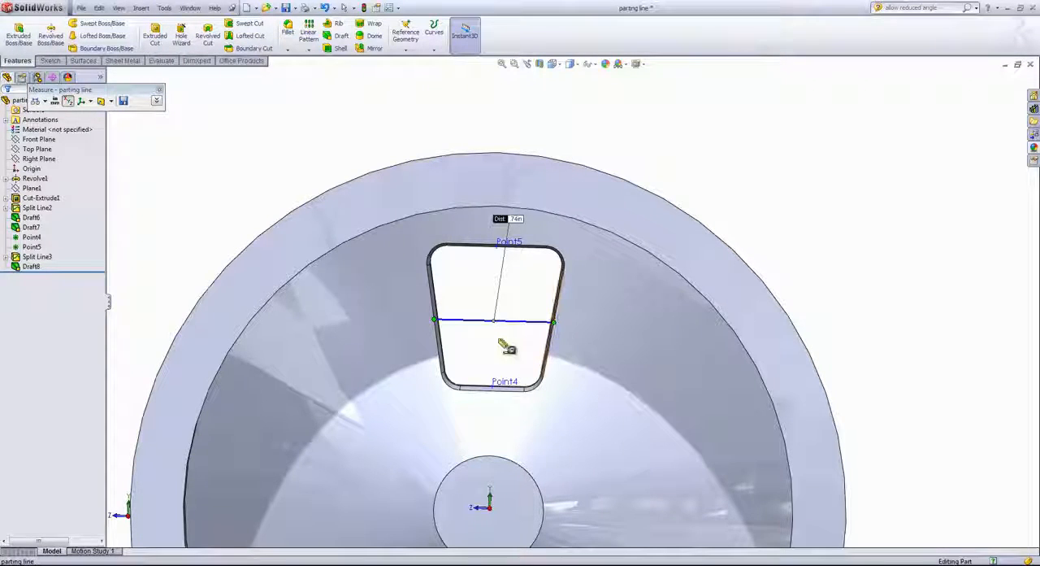
- Start a parting line draft pulled from the Right Plane, using the window's split line edge with face propagation Along Tangent
middle_click_drag(464, 332, 632, 364)
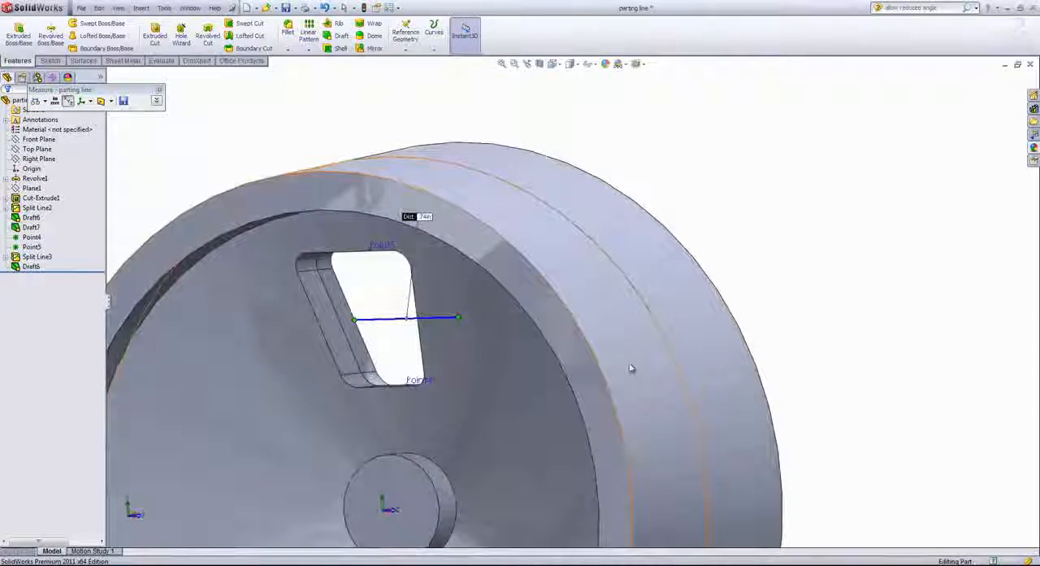
left_click(341, 36)
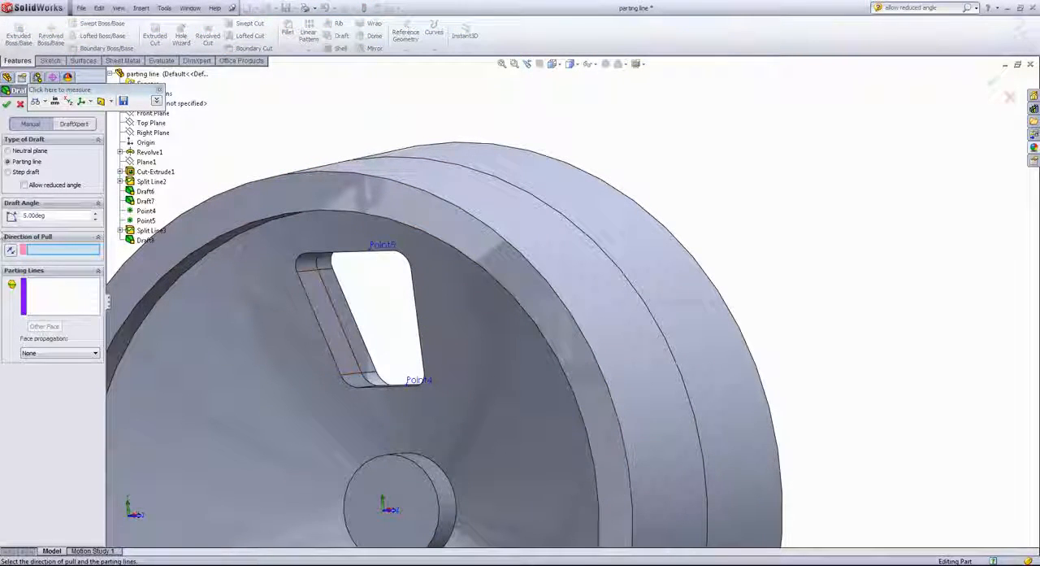
left_click(143, 135)
scroll(302, 274, "up", 2)
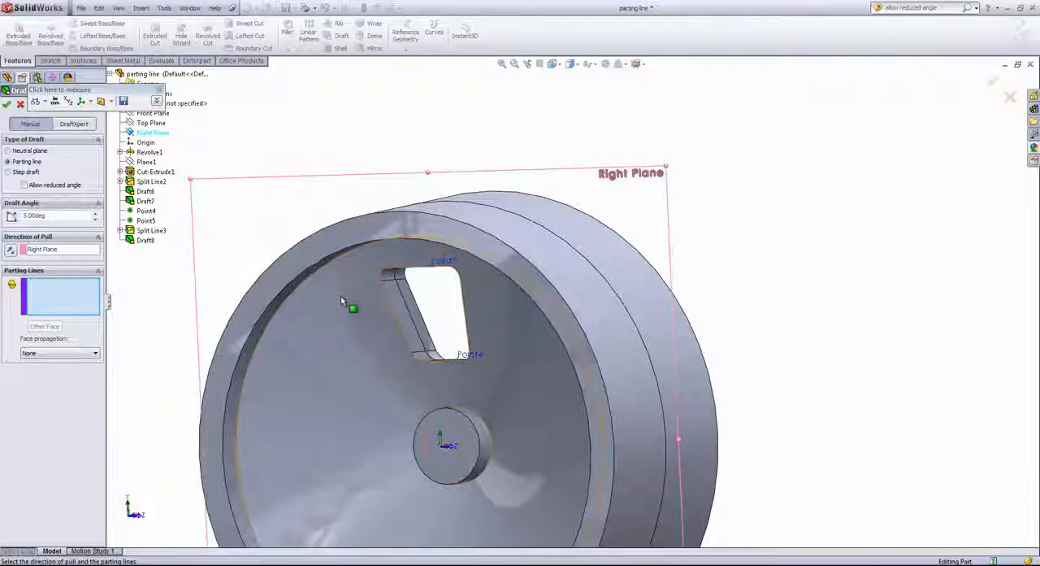
mouse_move(341, 297)
middle_mouse_down()
mouse_move(315, 301)
mouse_move(345, 302)
middle_mouse_up()
scroll(344, 303, "down", 3)
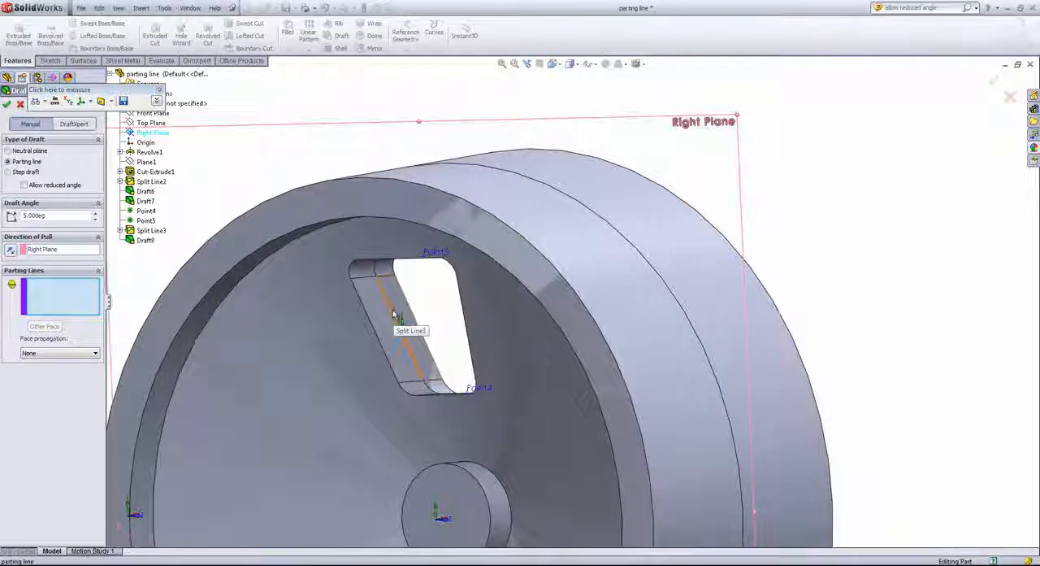
left_click(393, 313)
left_click(77, 353)
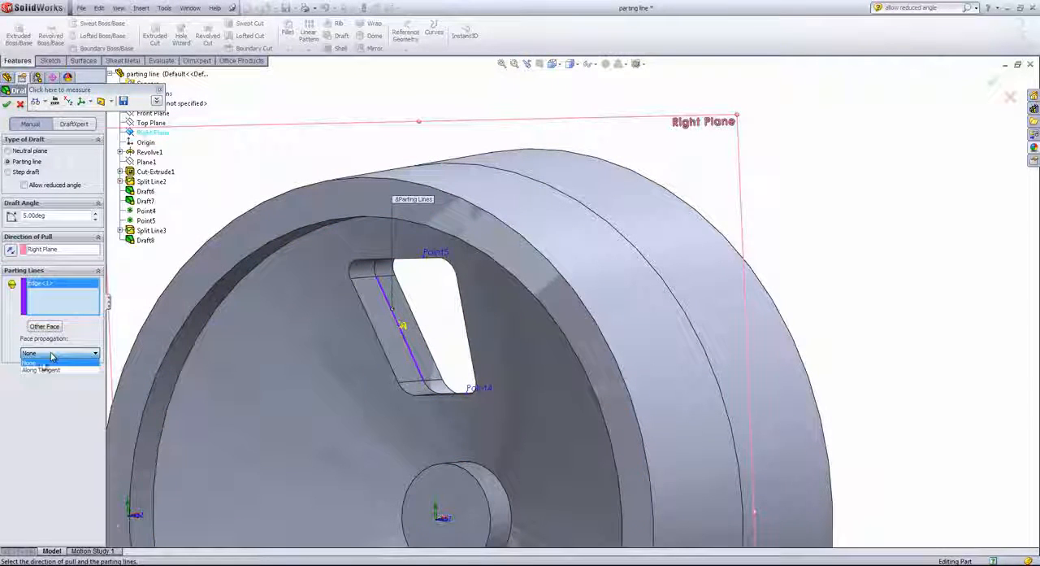
left_click(39, 370)
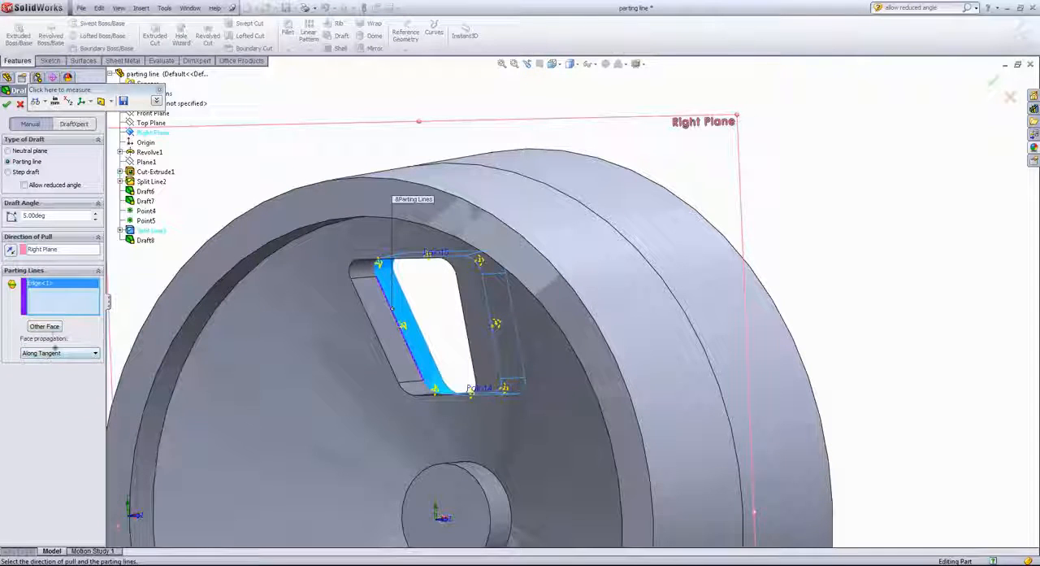
- Switch the window draft to the other face of the parting line and apply it at 5 degrees
left_click(46, 327)
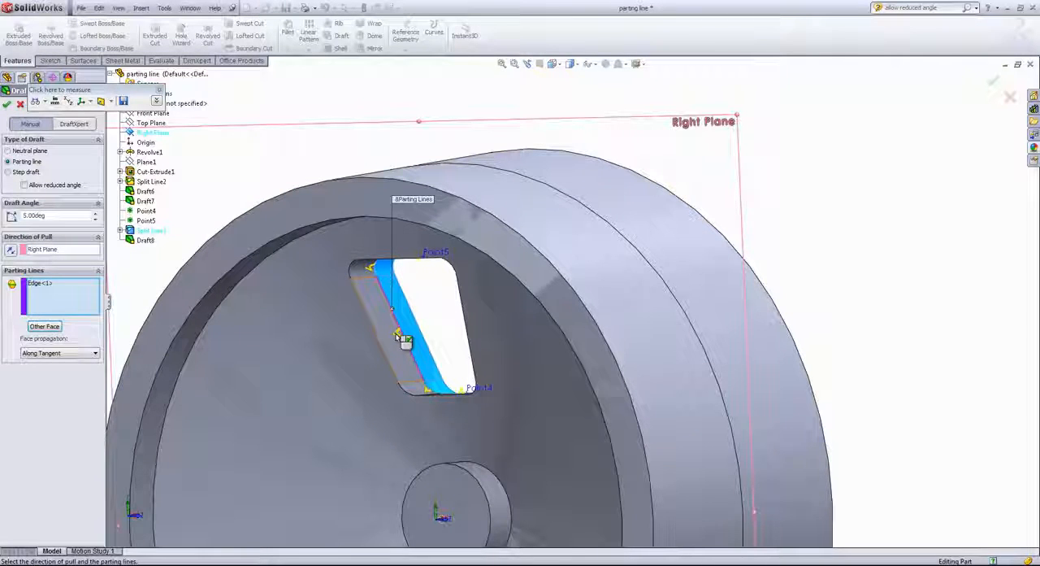
scroll(399, 338, "up", 2)
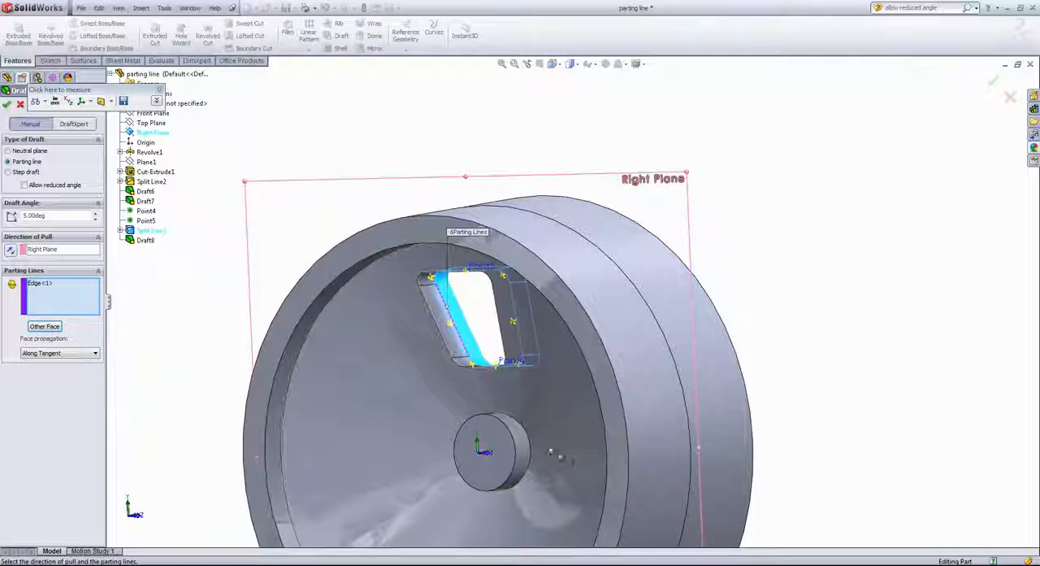
scroll(488, 451, "down", 2)
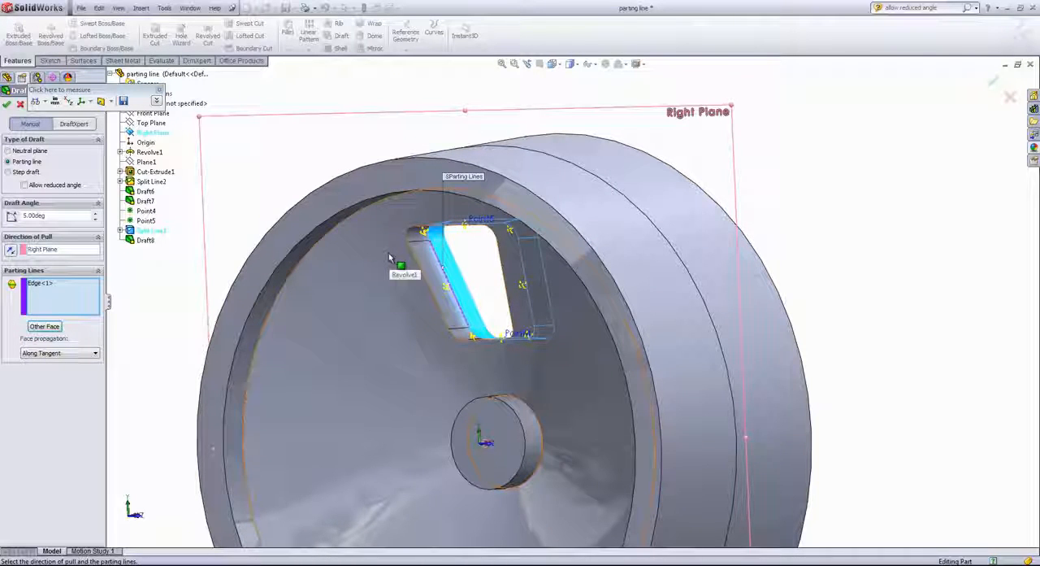
left_click(7, 108)
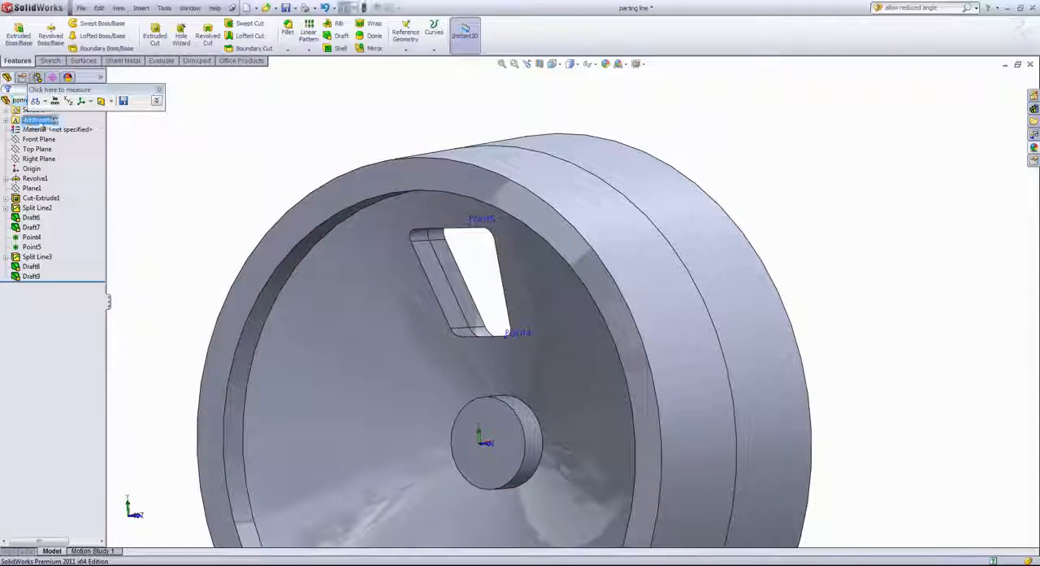
- Edit the newest window draft to flip it to the opposite face of the parting line, and clear the selection
middle_click_drag(348, 263, 455, 258)
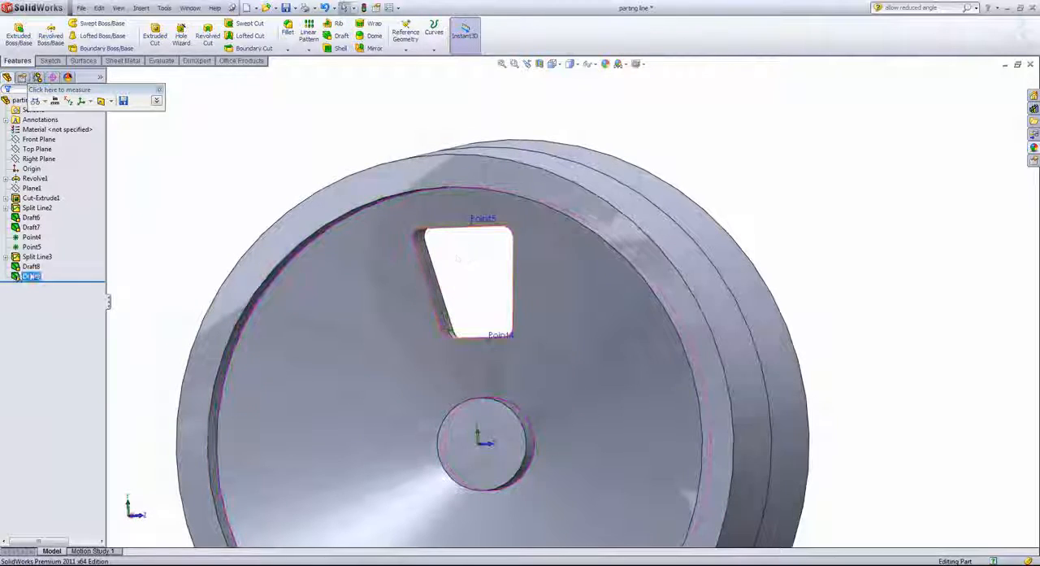
right_click(32, 266)
left_click(55, 259)
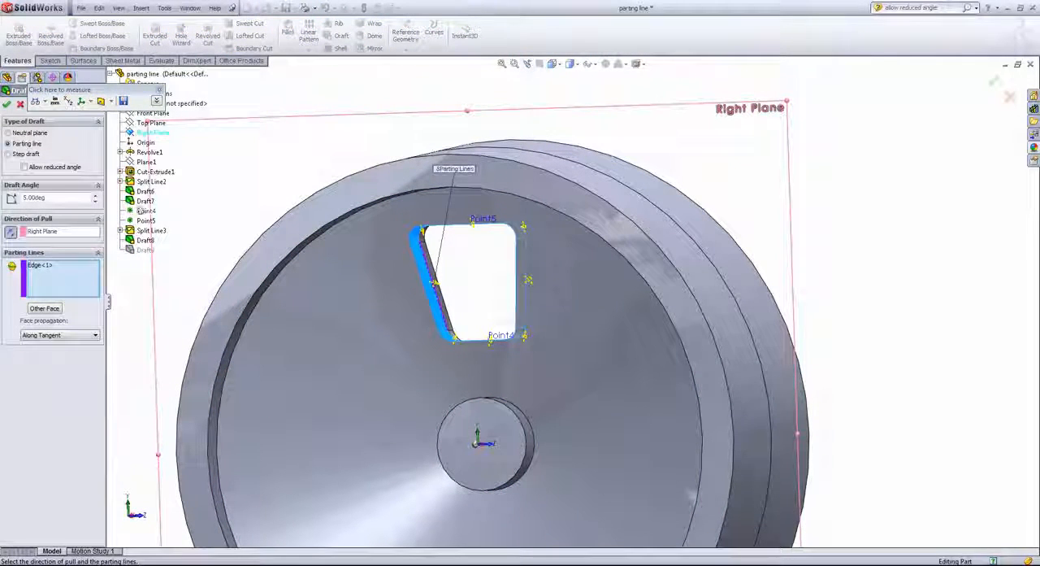
middle_click_drag(460, 284, 430, 299)
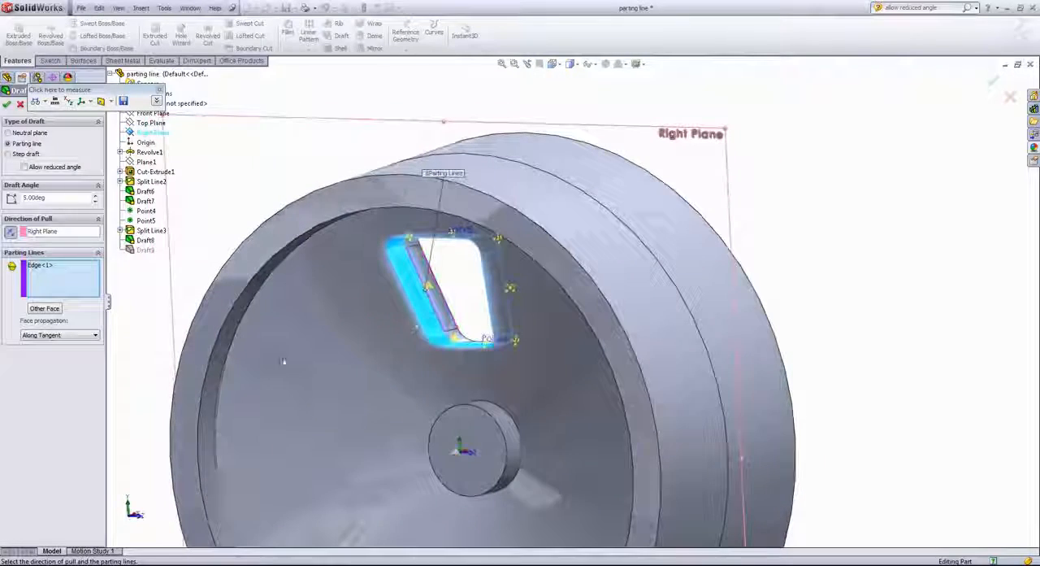
left_click(43, 311)
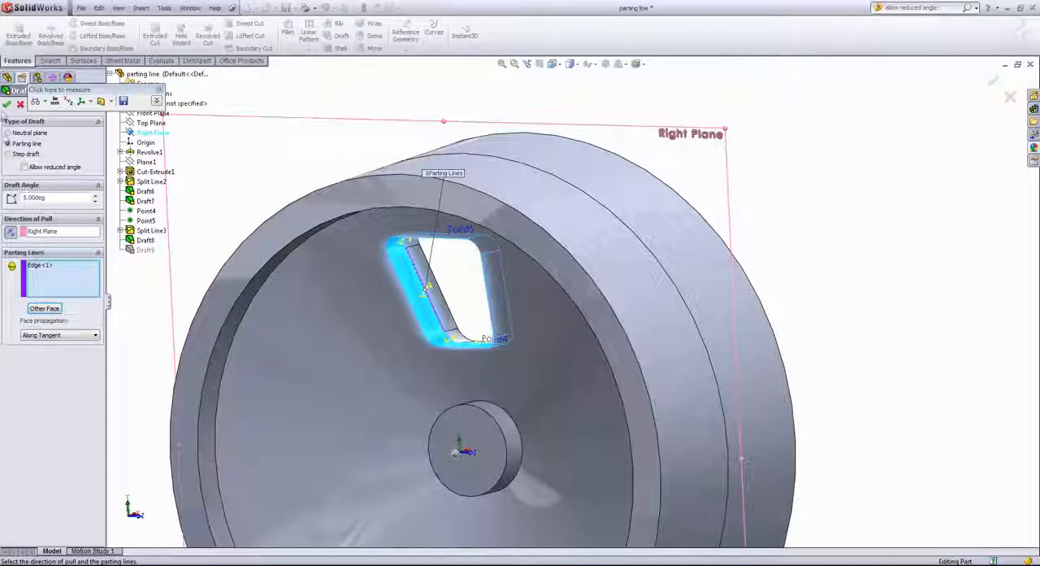
left_click(7, 106)
middle_click_drag(363, 276, 398, 264)
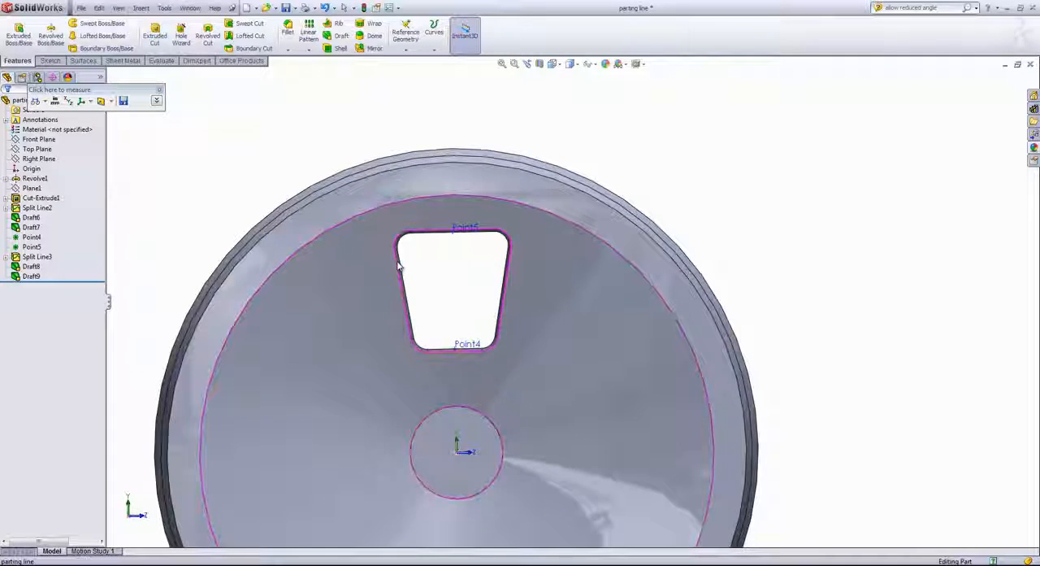
left_click(467, 273)
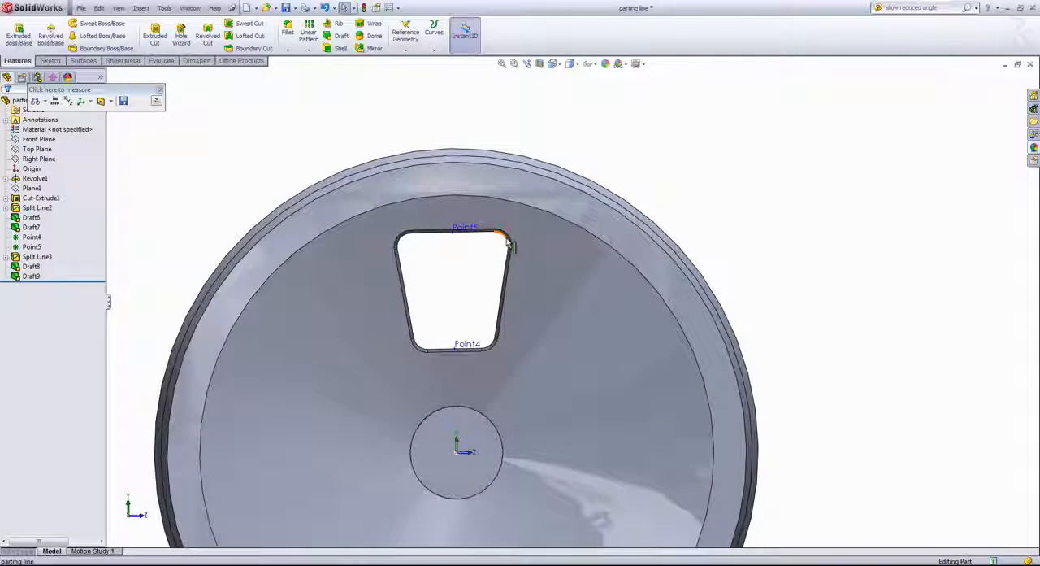